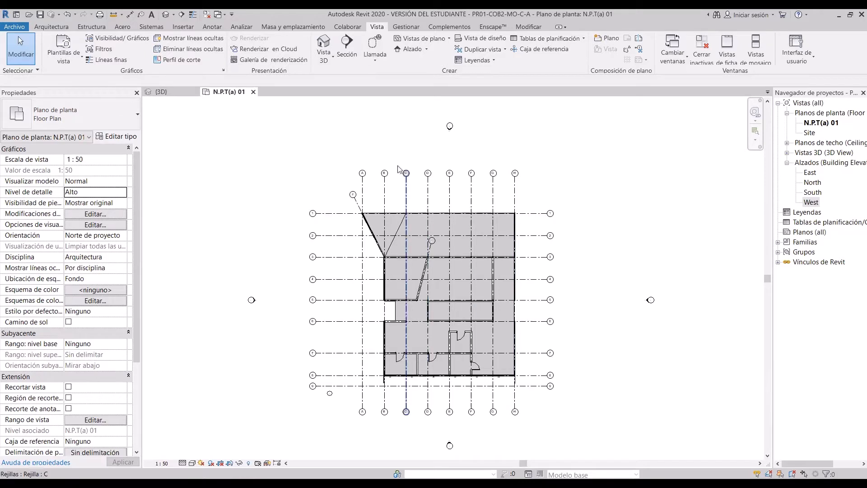
pyautogui.moveTo(471, 328); pyautogui.dragTo(453, 331, button='middle')
pyautogui.scroll(2, 350, 396)
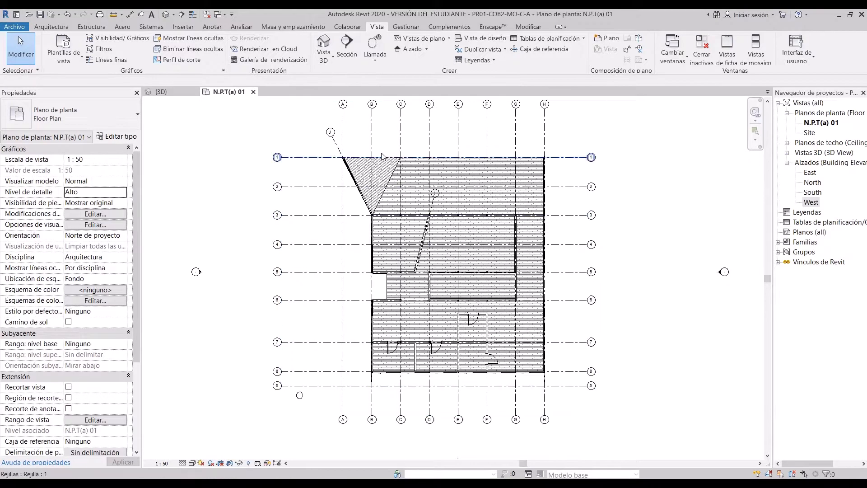
pyautogui.scroll(1, 381, 154)
pyautogui.moveTo(378, 156); pyautogui.dragTo(365, 156, button='middle')
pyautogui.scroll(-1, 358, 174)
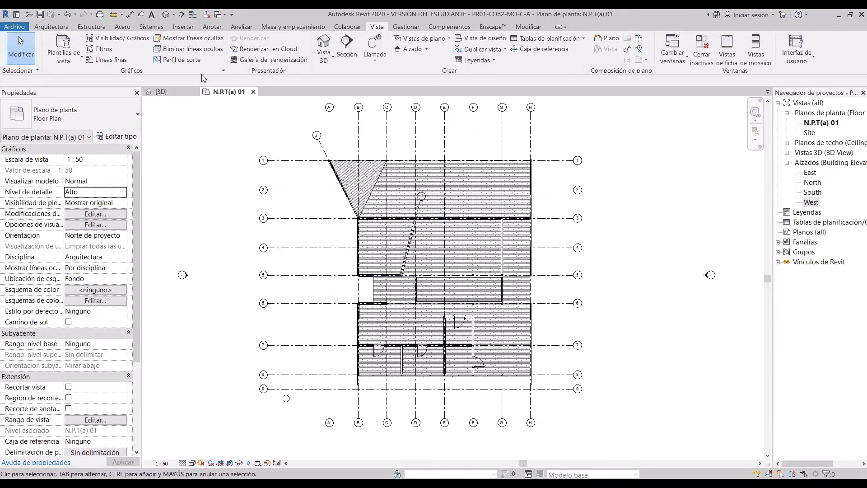
# Step: Examine the linked building model in the 3D view from several sides, including its roof framing, facades and foundations
pyautogui.click(161, 92)
pyautogui.keyDown('shift'); pyautogui.moveTo(409, 277); pyautogui.dragTo(508, 282, button='middle'); pyautogui.keyUp('shift')
pyautogui.scroll(2, 508, 284)
pyautogui.scroll(-1, 442, 365)
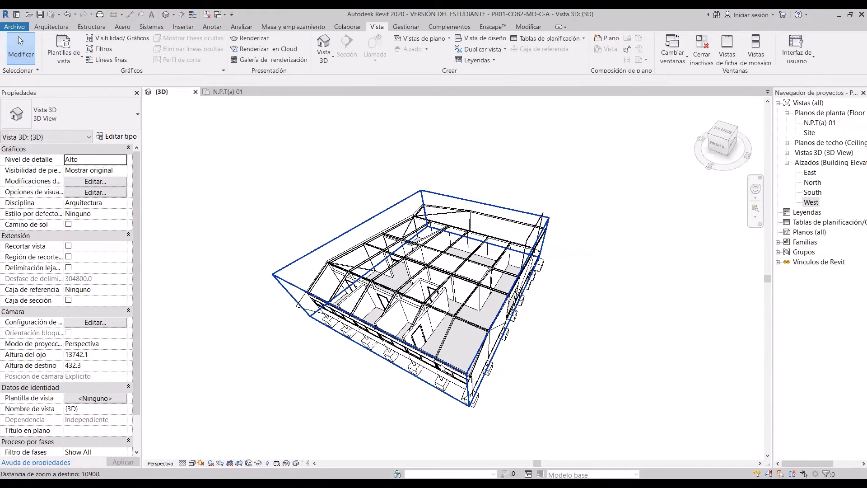
pyautogui.scroll(1, 441, 366)
pyautogui.keyDown('shift'); pyautogui.moveTo(442, 366); pyautogui.dragTo(420, 319, button='middle'); pyautogui.keyUp('shift')
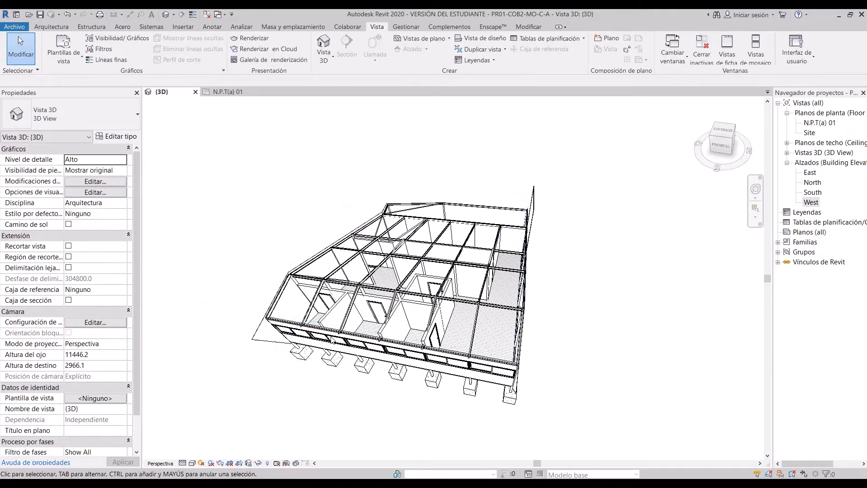
pyautogui.moveTo(489, 340); pyautogui.dragTo(416, 279, button='middle')
pyautogui.scroll(2, 485, 338)
pyautogui.scroll(-2, 427, 289)
pyautogui.moveTo(484, 364); pyautogui.dragTo(496, 336, button='middle')
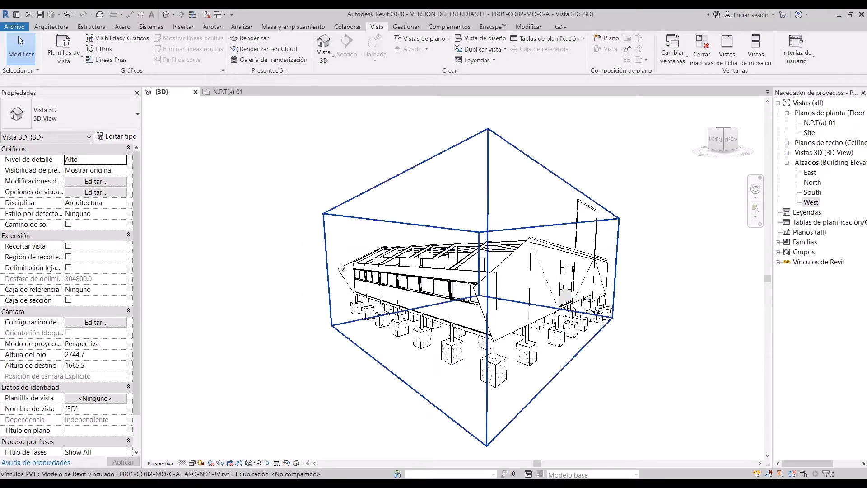
pyautogui.moveTo(567, 373); pyautogui.dragTo(570, 340, button='middle')
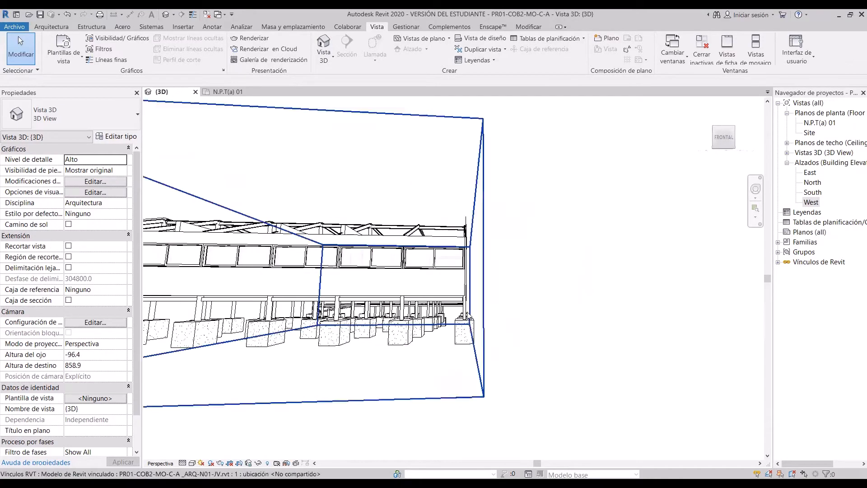
pyautogui.keyDown('shift'); pyautogui.moveTo(467, 351); pyautogui.dragTo(364, 404, button='middle'); pyautogui.keyUp('shift')
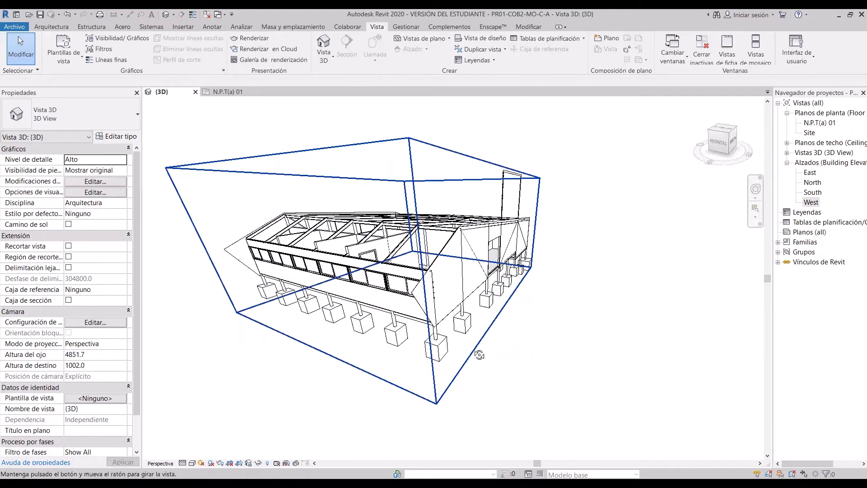
pyautogui.keyDown('shift'); pyautogui.moveTo(480, 354); pyautogui.dragTo(560, 395, button='middle'); pyautogui.keyUp('shift')
pyautogui.keyDown('shift'); pyautogui.moveTo(430, 135); pyautogui.dragTo(344, 294, button='middle'); pyautogui.keyUp('shift')
# Step: Return to the N.P.T(a) 01 floor plan and examine the grid lines and wall layout
pyautogui.click(229, 92)
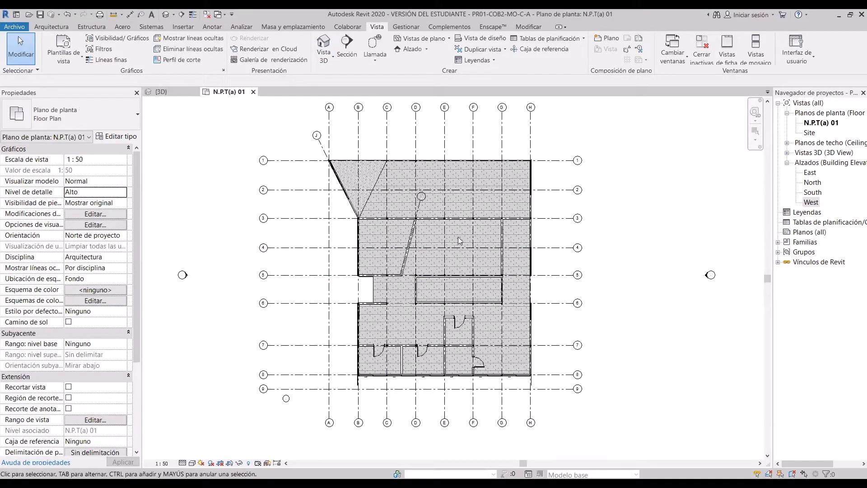
pyautogui.scroll(5, 589, 353)
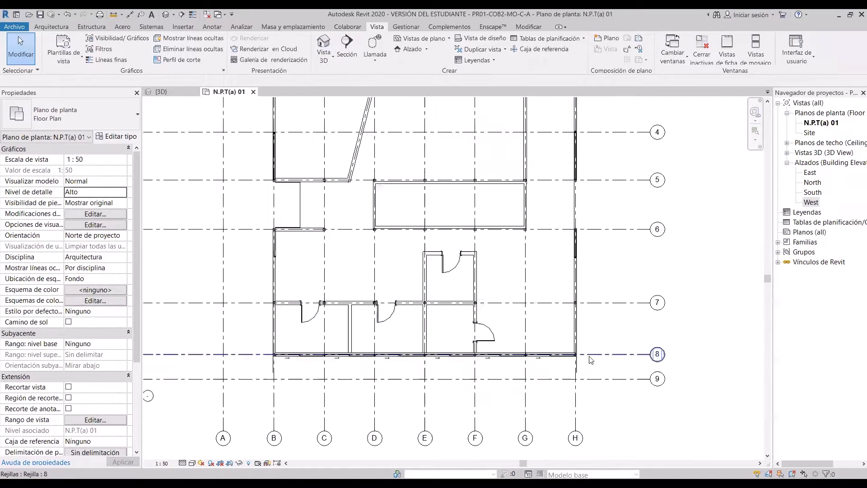
pyautogui.scroll(-6, 588, 344)
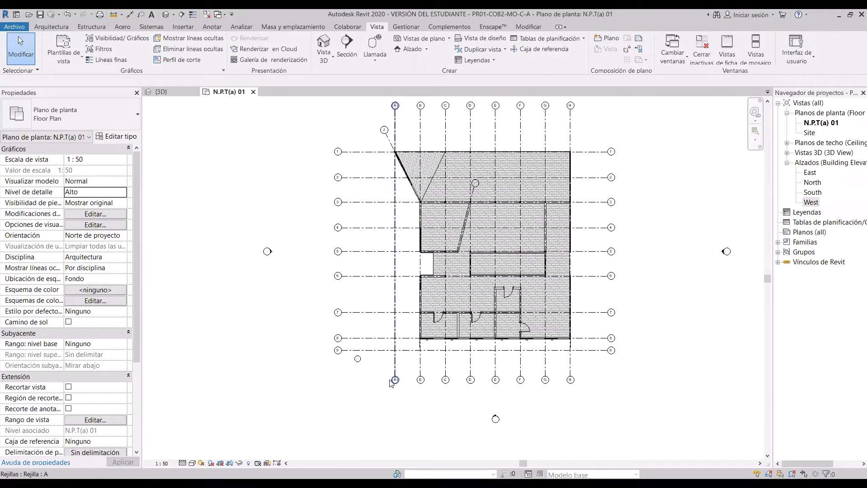
pyautogui.scroll(2, 473, 372)
pyautogui.moveTo(681, 368); pyautogui.dragTo(583, 361, button='middle')
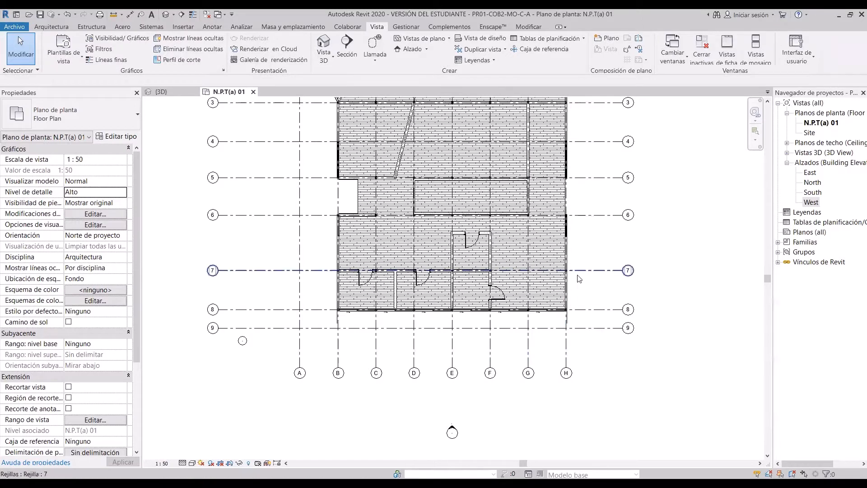
pyautogui.scroll(-3, 551, 357)
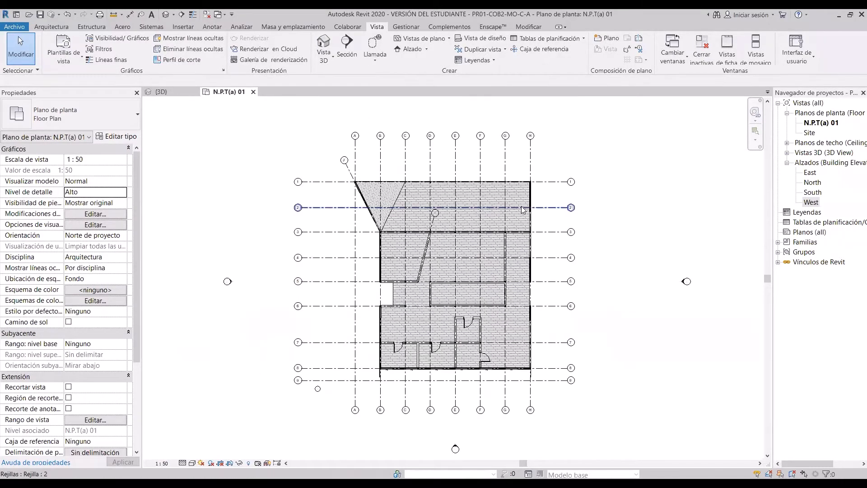
pyautogui.scroll(2, 521, 209)
pyautogui.moveTo(515, 213); pyautogui.dragTo(505, 177, button='middle')
pyautogui.scroll(1, 317, 208)
pyautogui.scroll(1, 317, 208)
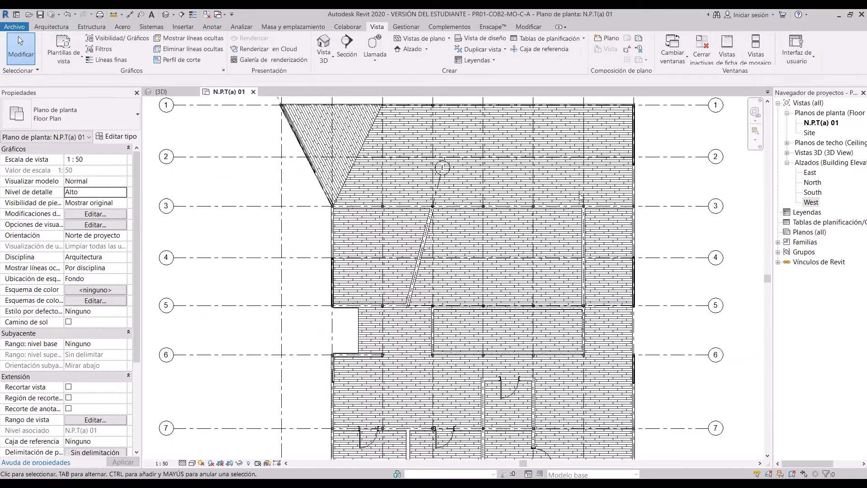
pyautogui.scroll(-2, 340, 228)
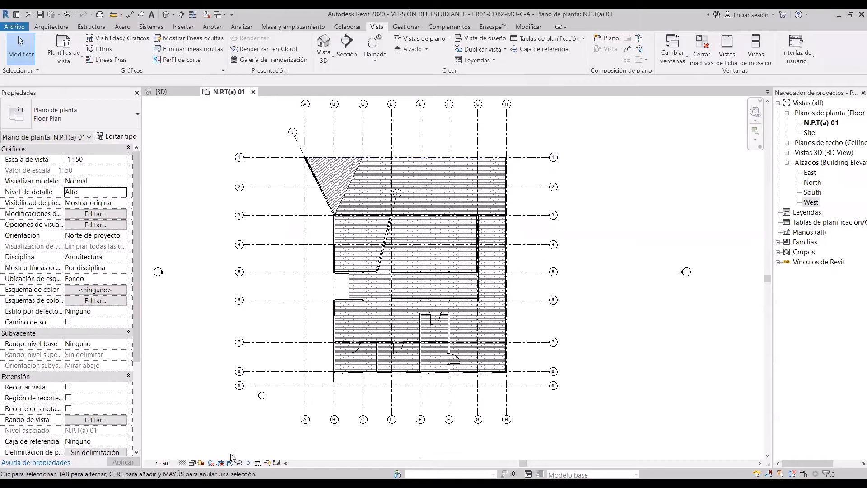
pyautogui.moveTo(312, 334); pyautogui.dragTo(316, 357, button='middle')
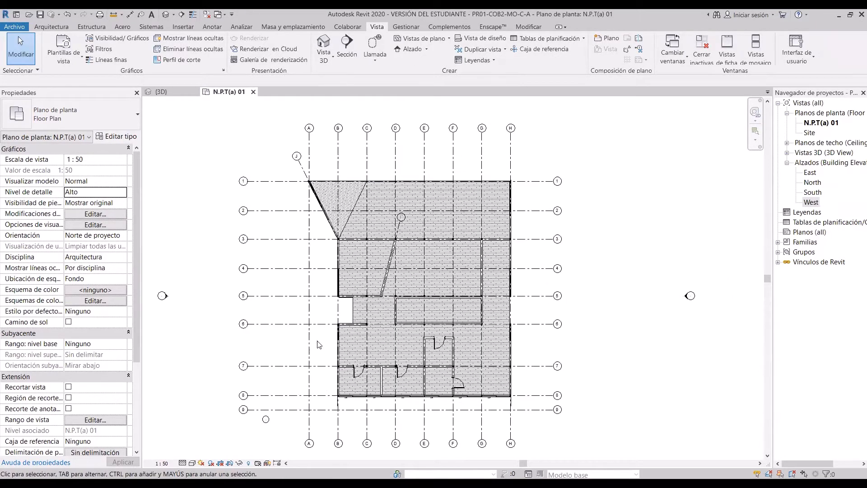
pyautogui.moveTo(336, 324); pyautogui.dragTo(330, 319, button='middle')
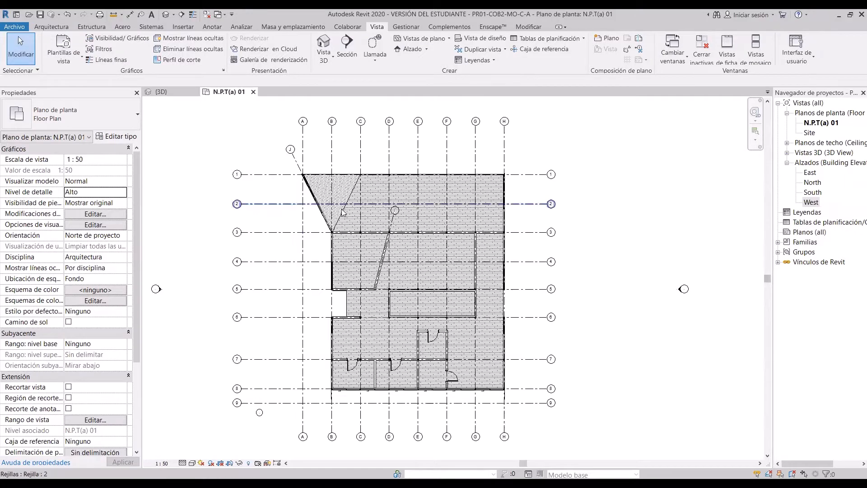
pyautogui.moveTo(349, 201); pyautogui.dragTo(359, 205, button='middle')
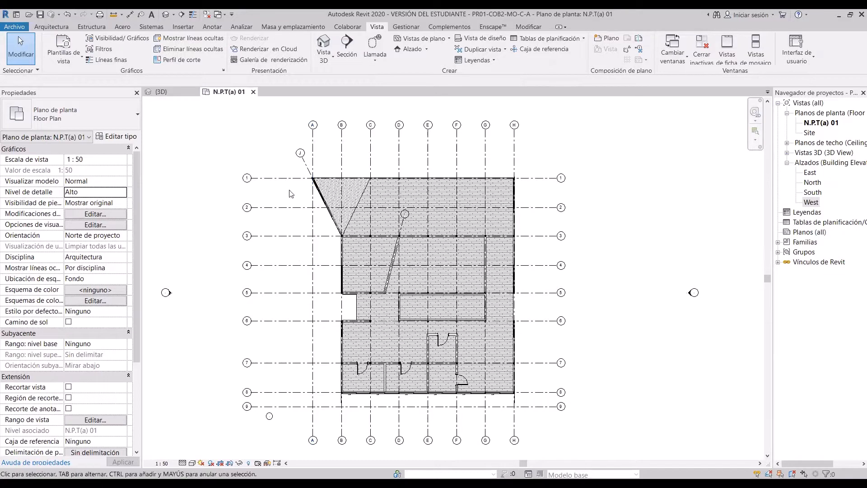
pyautogui.moveTo(591, 291); pyautogui.dragTo(580, 286, button='middle')
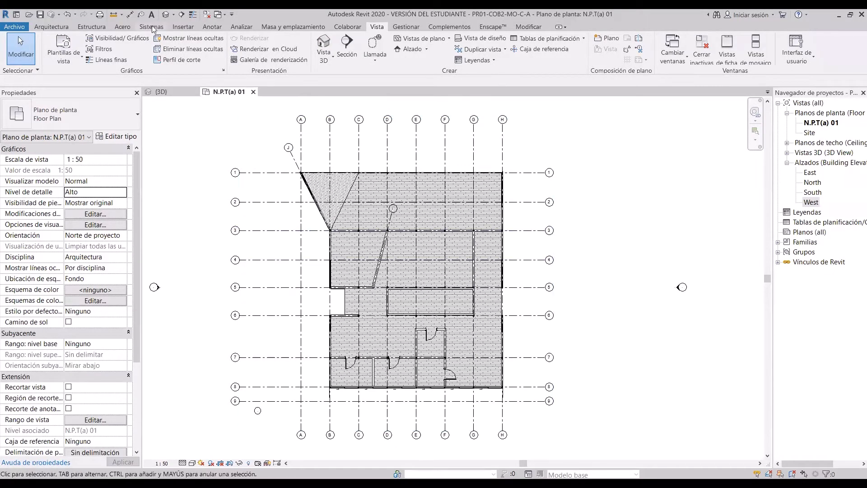
# Step: Place a framing elevation (Alzado de estructura) on grid G above grid 1, facing grid F, dismissing the save reminder without saving
pyautogui.click(56, 28)
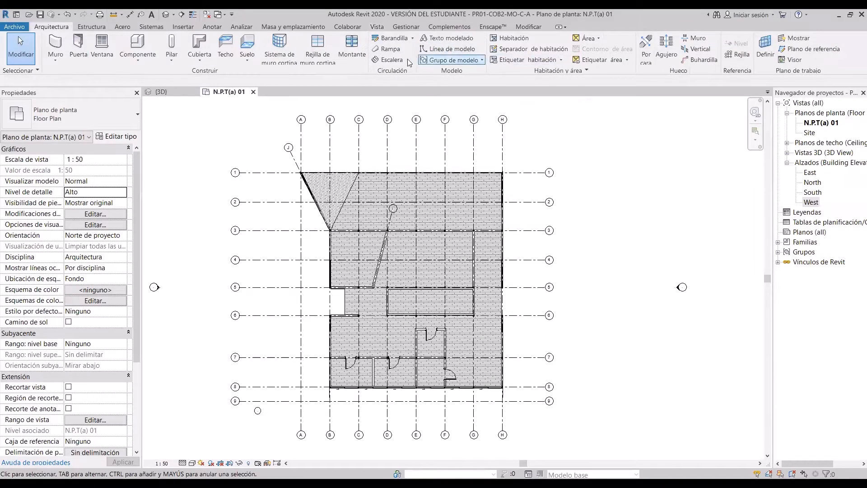
pyautogui.click(382, 28)
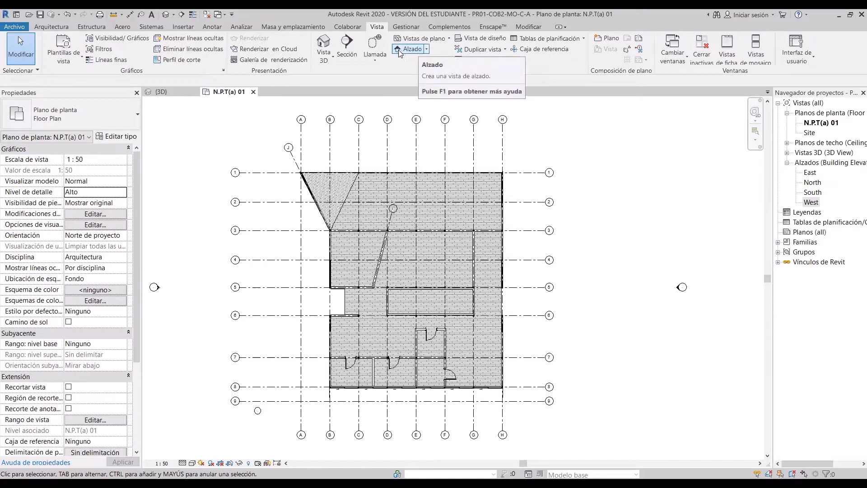
pyautogui.click(426, 50)
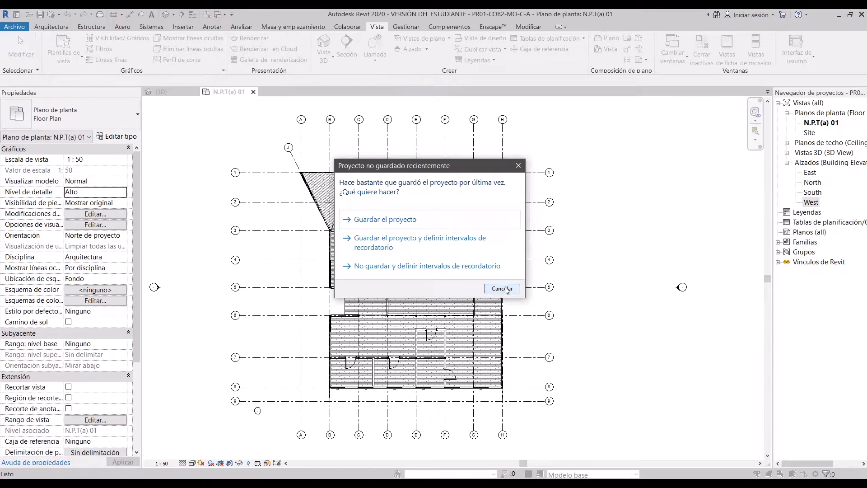
pyautogui.click(501, 288)
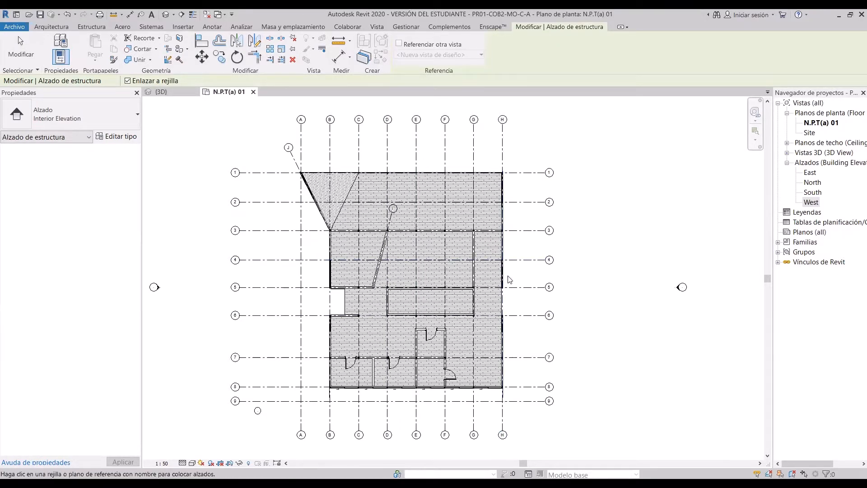
pyautogui.scroll(5, 474, 135)
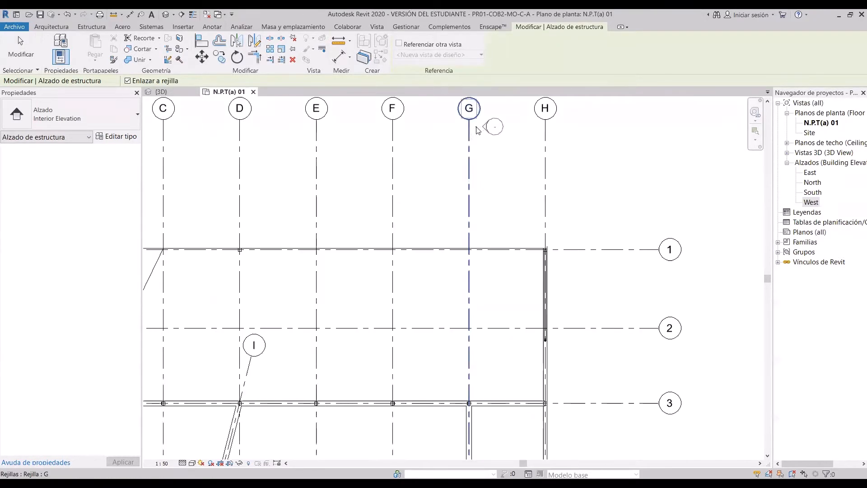
pyautogui.scroll(-2, 426, 251)
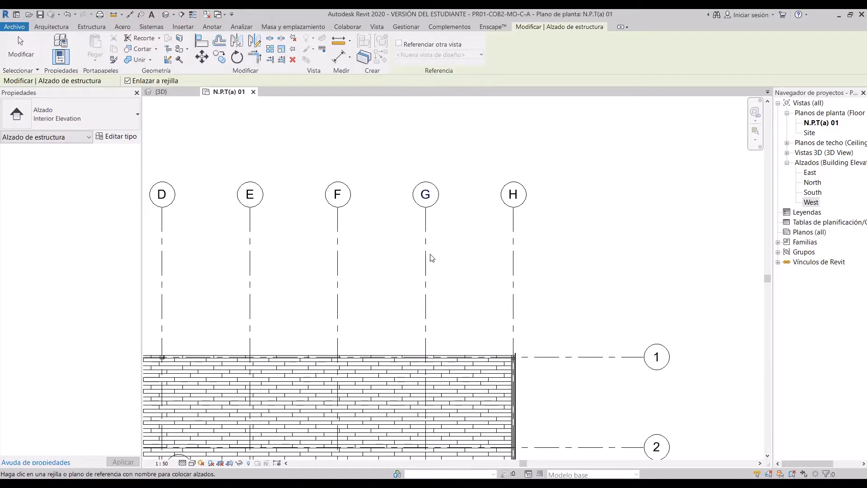
pyautogui.click(429, 252)
pyautogui.scroll(-1, 454, 214)
pyautogui.scroll(-1, 454, 214)
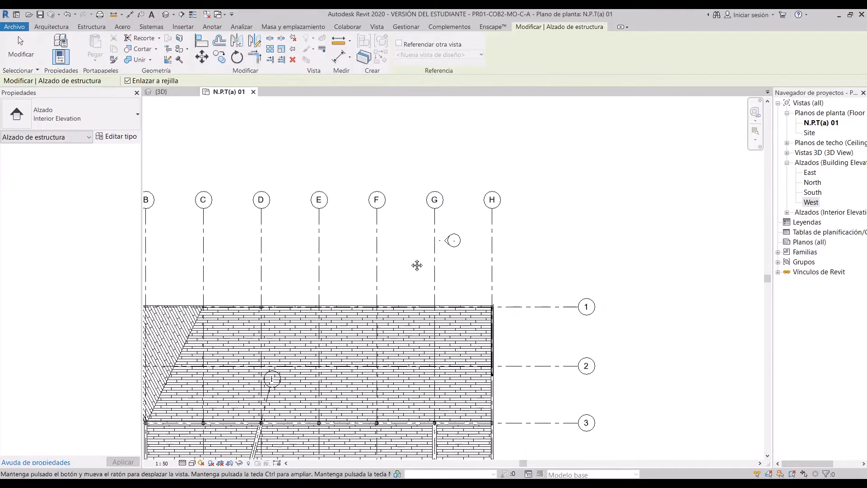
pyautogui.moveTo(418, 265); pyautogui.dragTo(420, 202, button='middle')
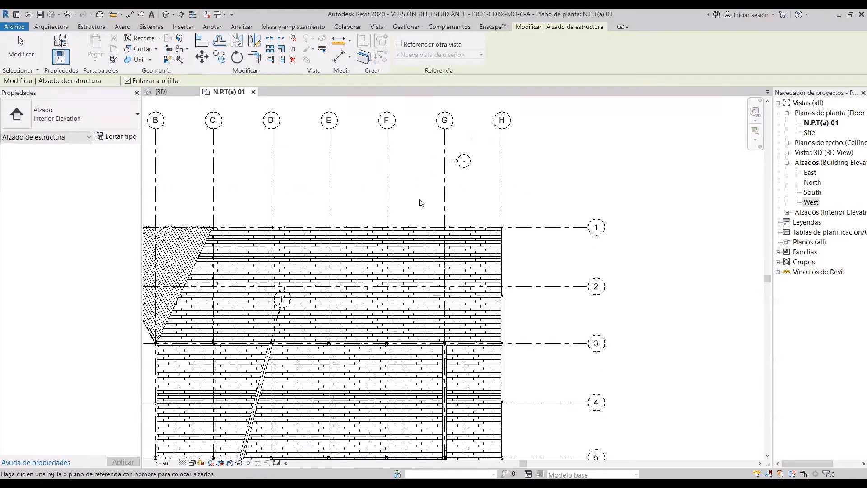
pyautogui.press('Escape')
# Step: Select the new elevation marker on grid G and open its interior elevation view, Elevation 0 - a
pyautogui.click(457, 161)
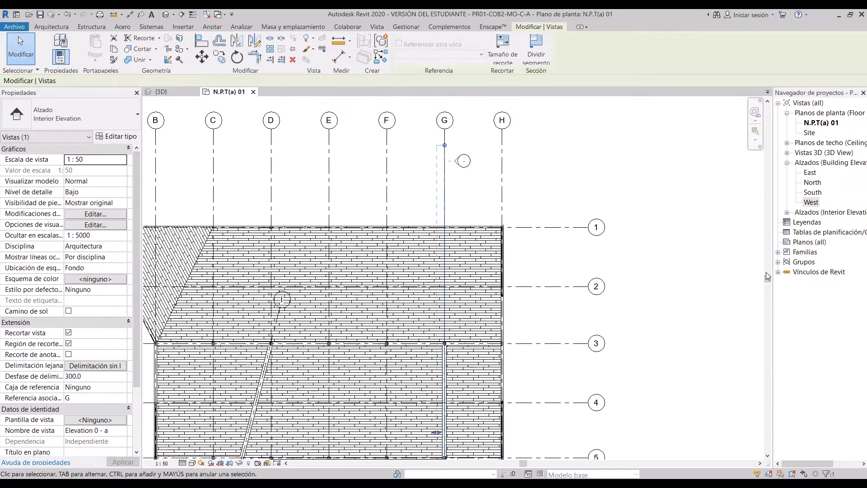
pyautogui.click(788, 212)
pyautogui.click(811, 224)
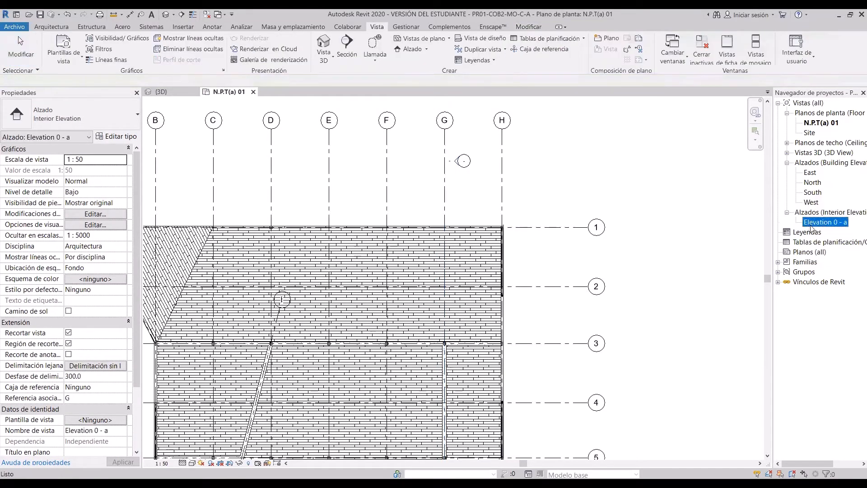
pyautogui.doubleClick(830, 224)
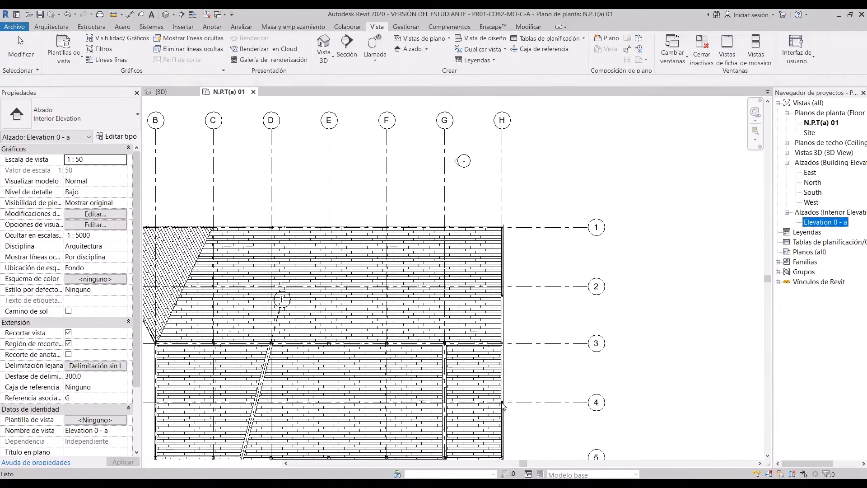
# Step: Extend the elevation's crop region downward to take in the foundations and upward beyond the roof
pyautogui.click(464, 334)
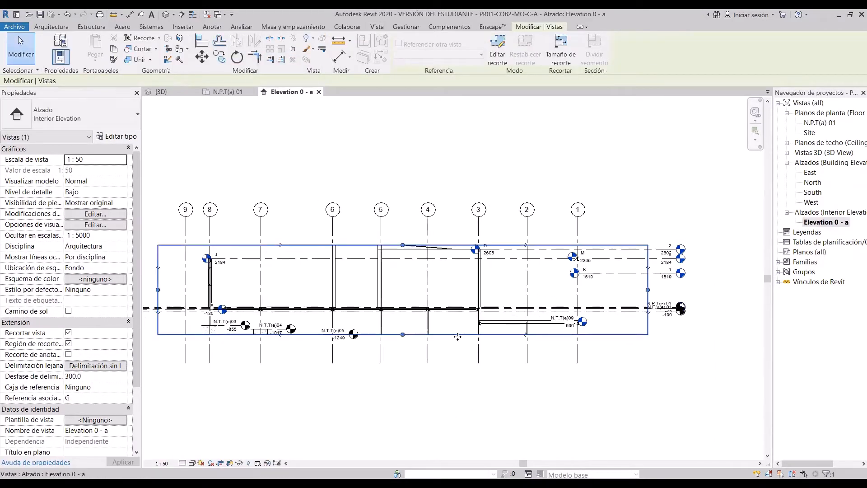
pyautogui.scroll(-2, 463, 334)
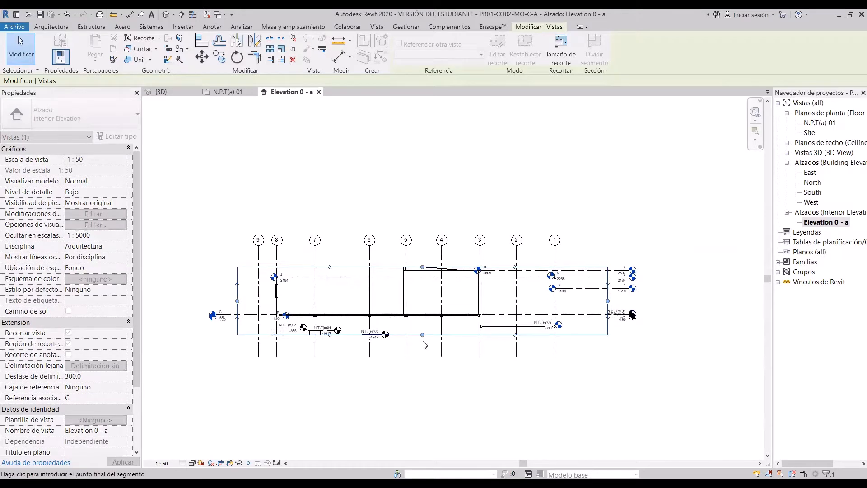
pyautogui.moveTo(423, 336); pyautogui.dragTo(421, 363)
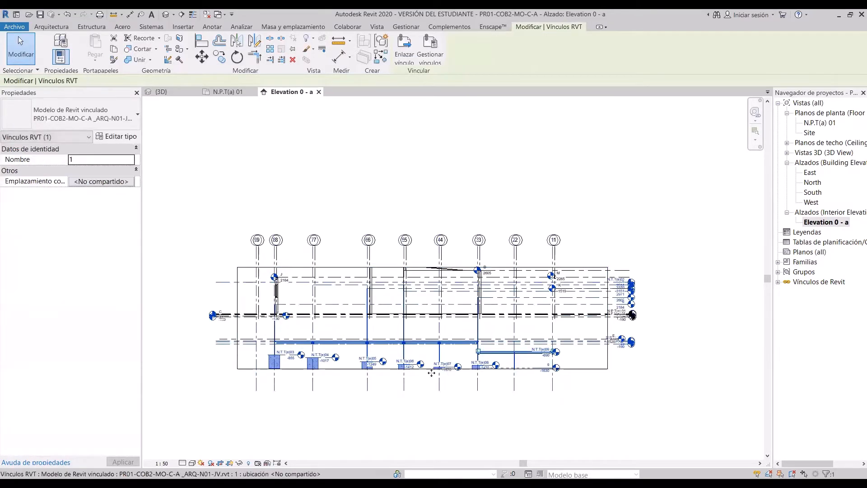
pyautogui.press('Escape')
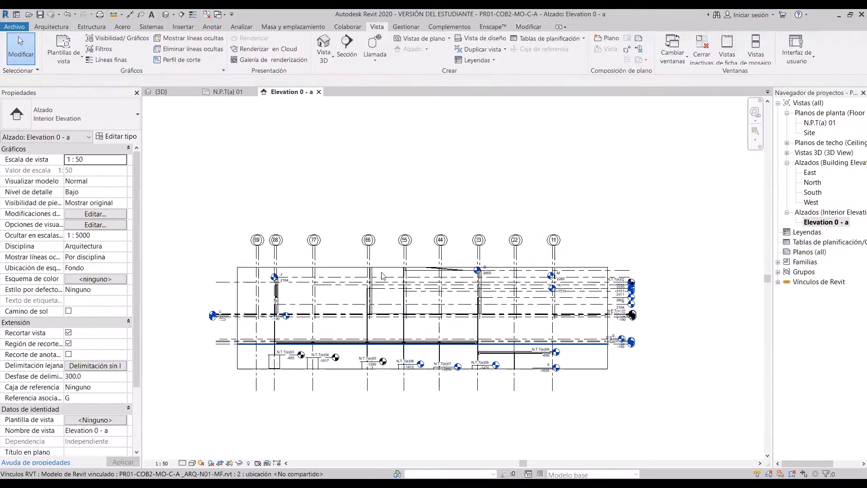
pyautogui.click(424, 267)
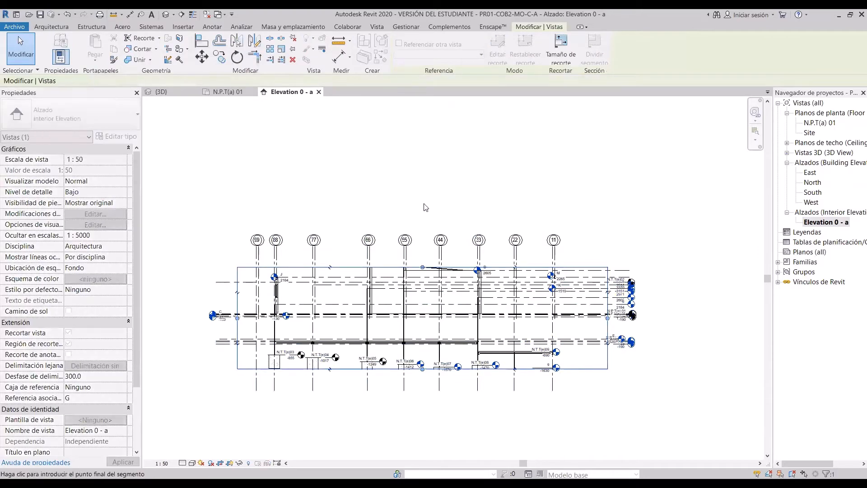
pyautogui.press('Escape')
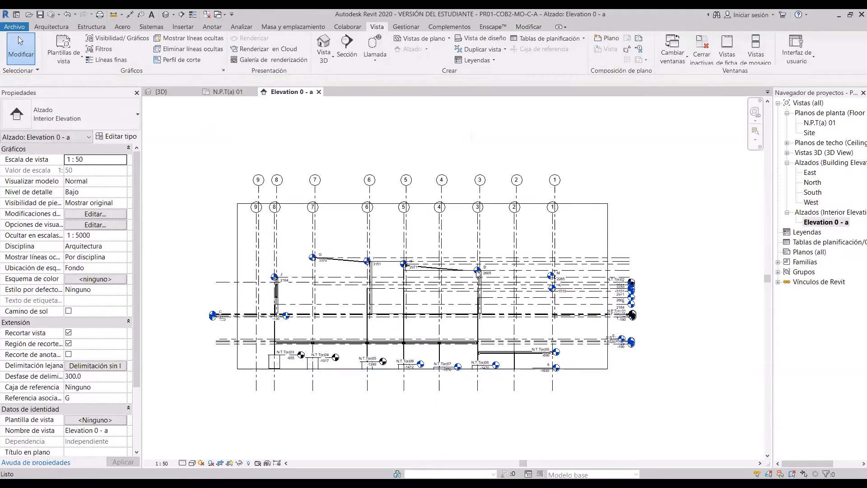
# Step: Adjust the elevation's crop region so its upper edge clears the roof and its lower edge sits well below the foundations
pyautogui.click(423, 267)
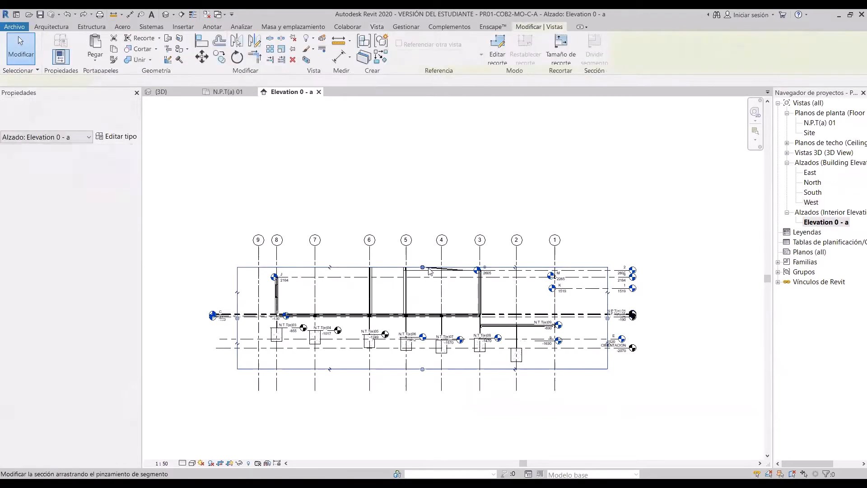
pyautogui.click(423, 267)
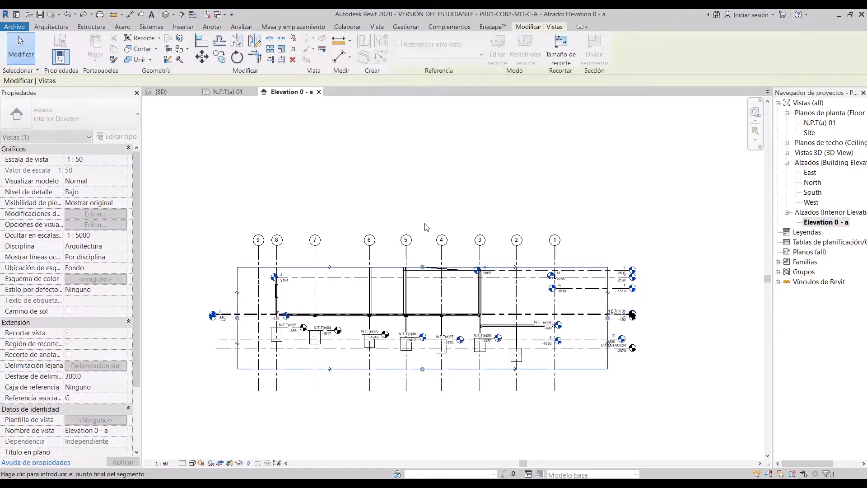
pyautogui.click(423, 268)
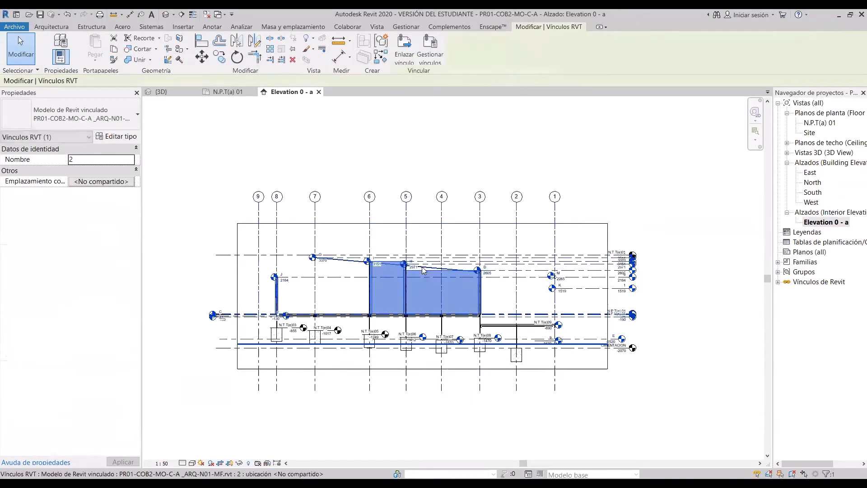
pyautogui.click(413, 147)
pyautogui.scroll(2, 421, 373)
pyautogui.click(422, 369)
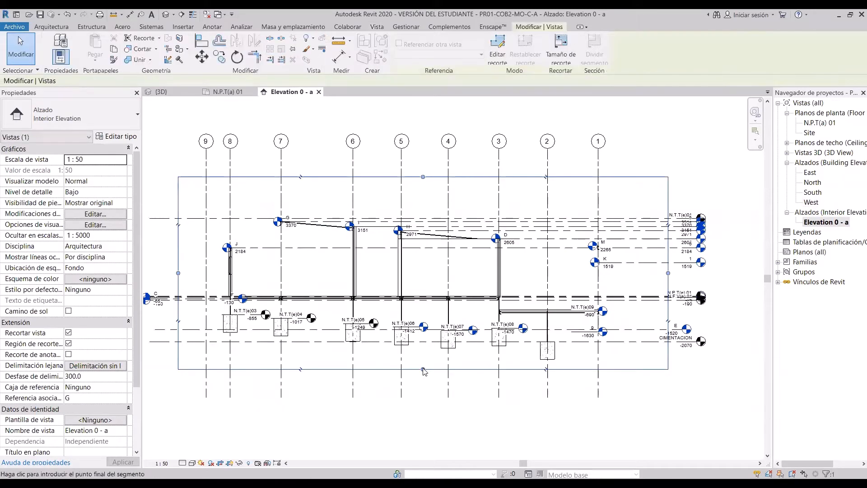
pyautogui.click(423, 370)
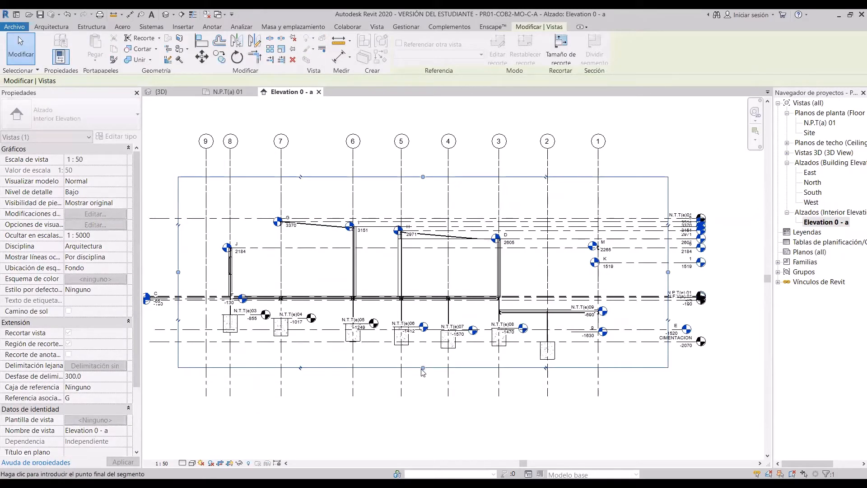
pyautogui.click(424, 402)
pyautogui.moveTo(417, 356); pyautogui.dragTo(418, 342, button='middle')
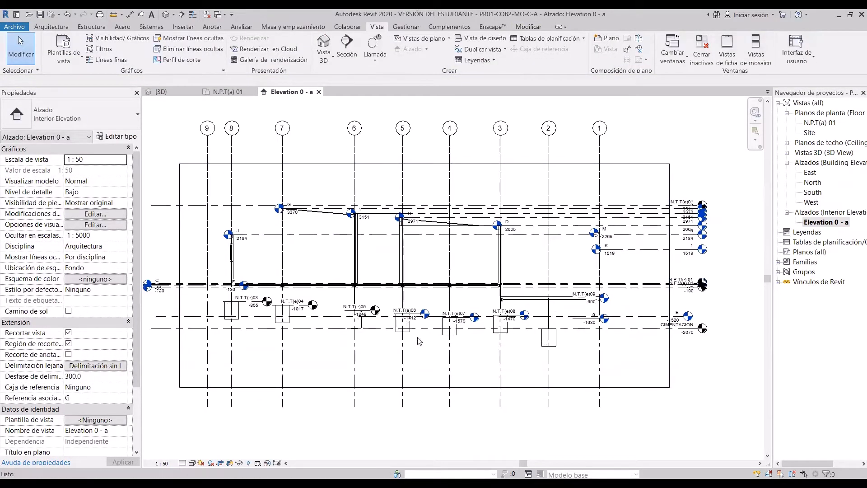
# Step: Hide the crop region boundary of Elevation 0 - a while keeping the view cropped
pyautogui.click(220, 462)
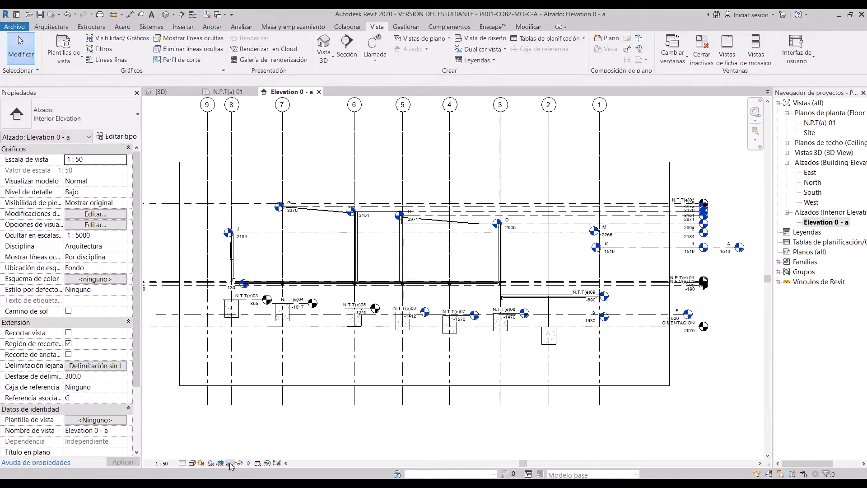
pyautogui.click(229, 462)
pyautogui.click(220, 463)
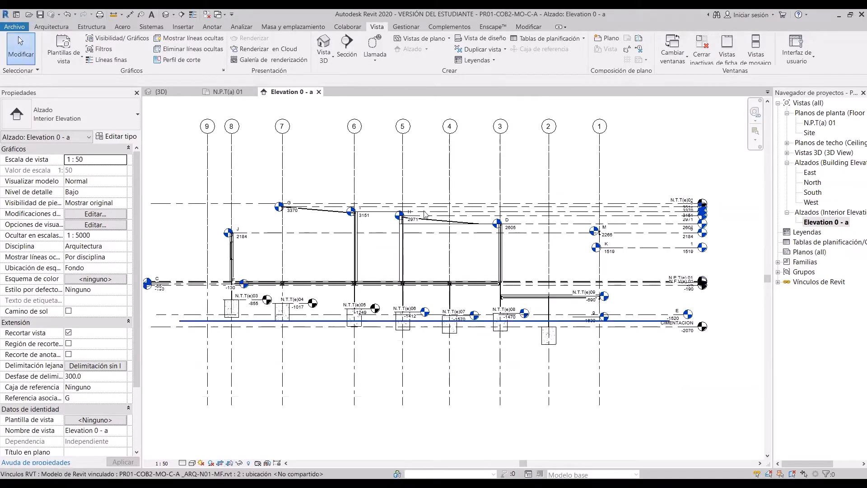
pyautogui.scroll(-2, 431, 253)
pyautogui.scroll(5, 431, 253)
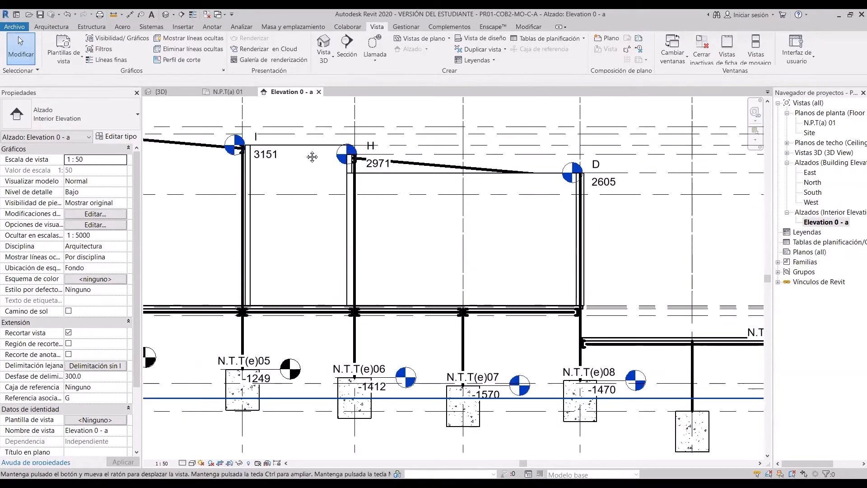
pyautogui.moveTo(186, 166); pyautogui.dragTo(308, 221, button='middle')
pyautogui.scroll(-5, 309, 221)
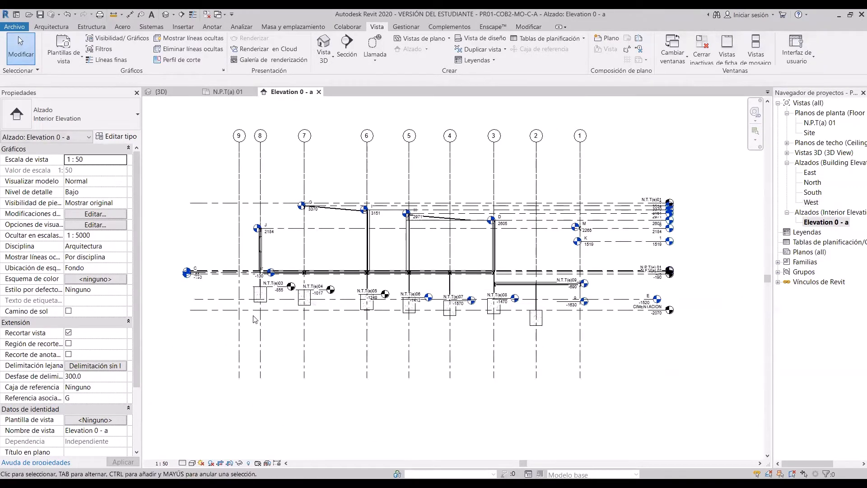
pyautogui.moveTo(377, 348); pyautogui.dragTo(351, 384, button='middle')
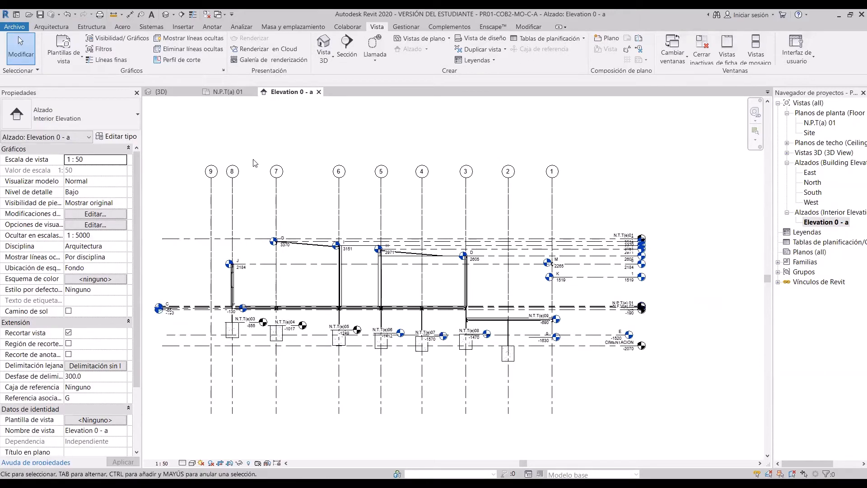
# Step: Return to the N.P.T(a) 01 floor plan and rename the interior elevation view as EJE G
pyautogui.click(230, 90)
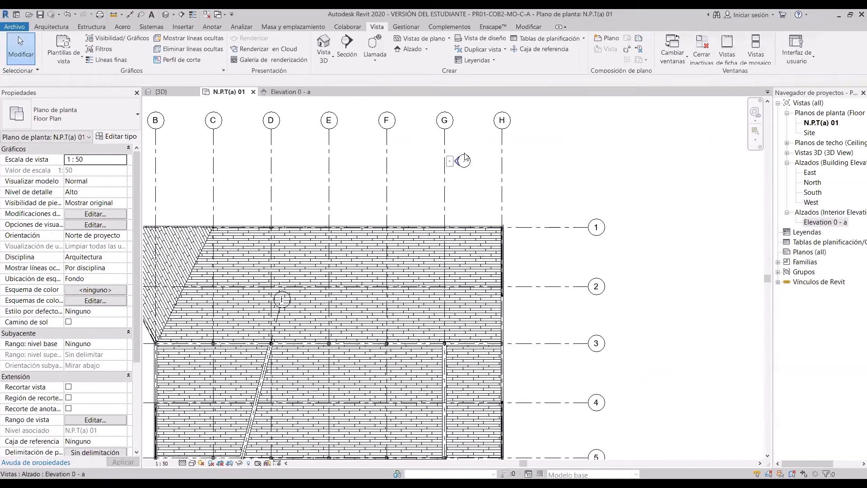
pyautogui.click(813, 223)
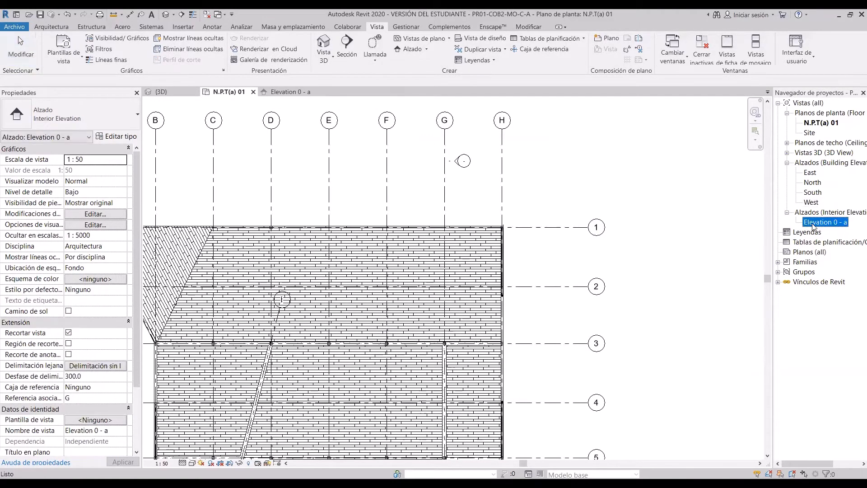
pyautogui.rightClick(827, 216)
pyautogui.click(775, 211)
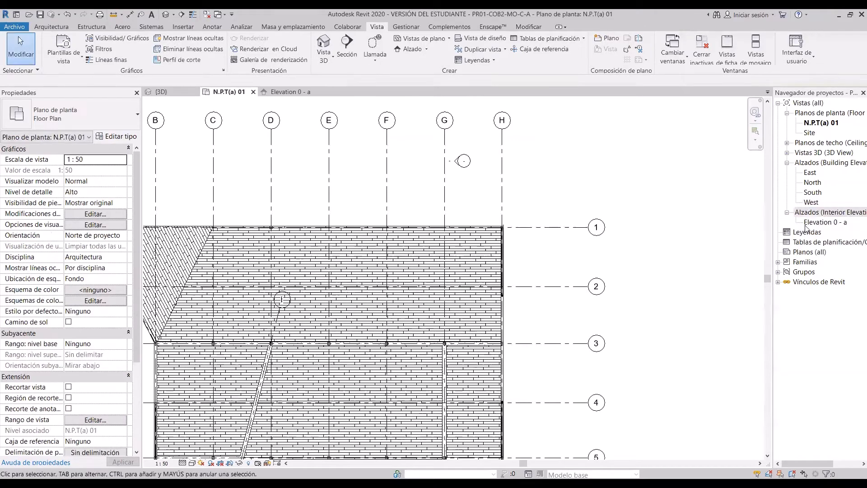
pyautogui.rightClick(810, 221)
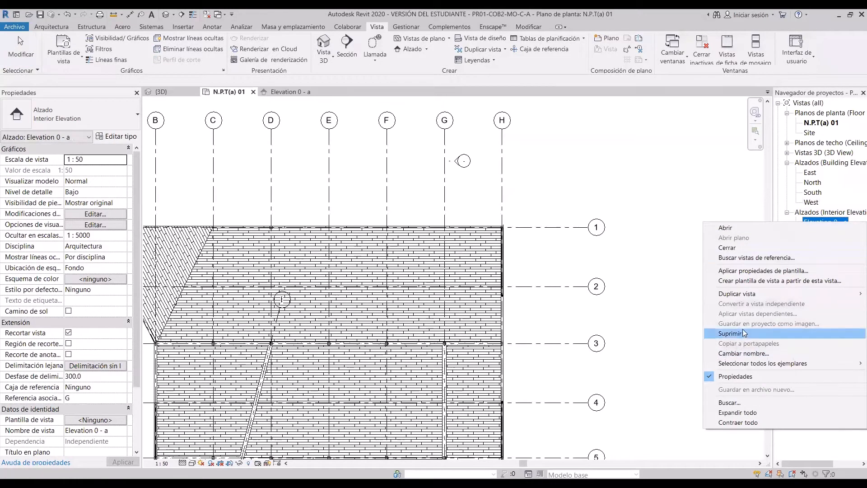
pyautogui.click(742, 353)
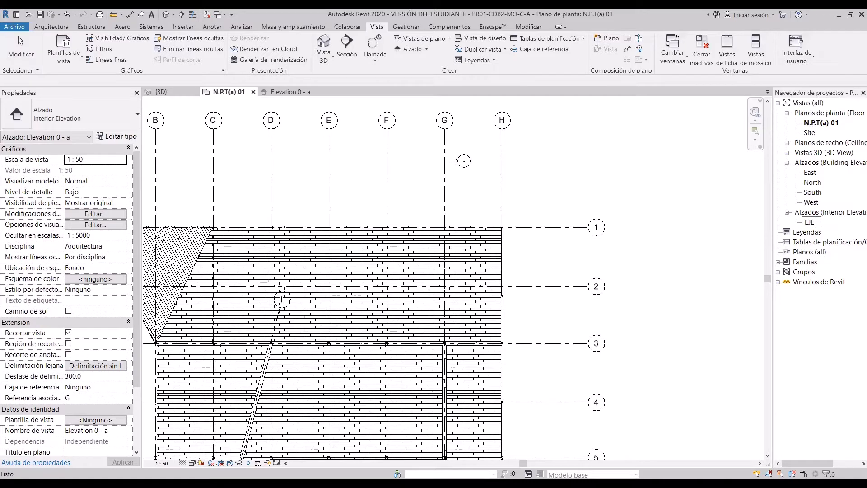
pyautogui.press('Return')
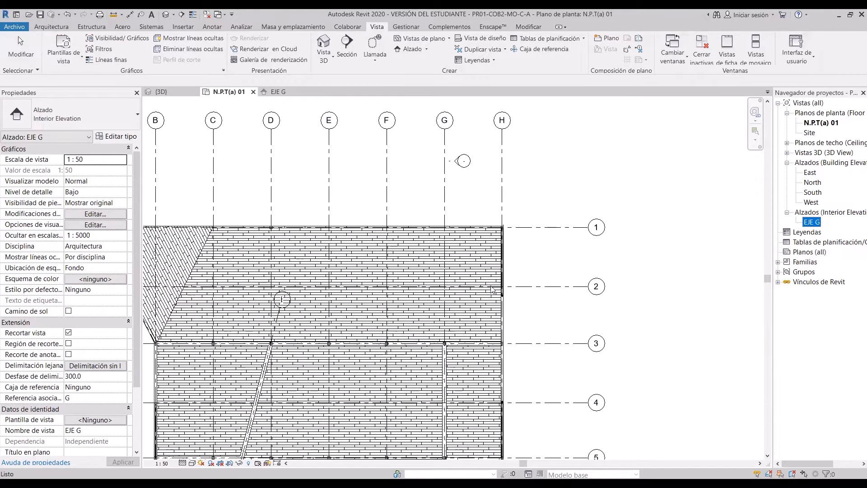
pyautogui.click(585, 186)
pyautogui.scroll(-1, 585, 186)
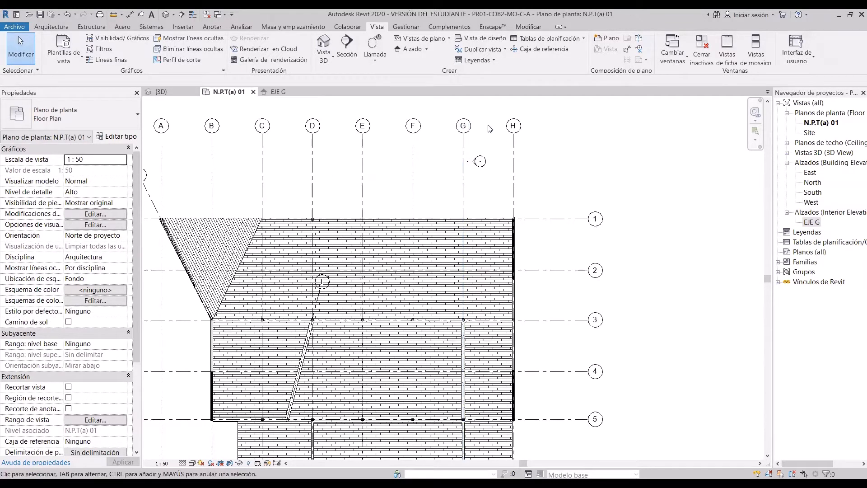
# Step: Open the EJE G elevation and examine how the roof beams between grids 7 and 6 are displayed
pyautogui.click(266, 93)
pyautogui.moveTo(476, 349)
pyautogui.mouseDown(button='middle')
pyautogui.moveTo(523, 334)
pyautogui.moveTo(510, 351)
pyautogui.mouseUp(button='middle')
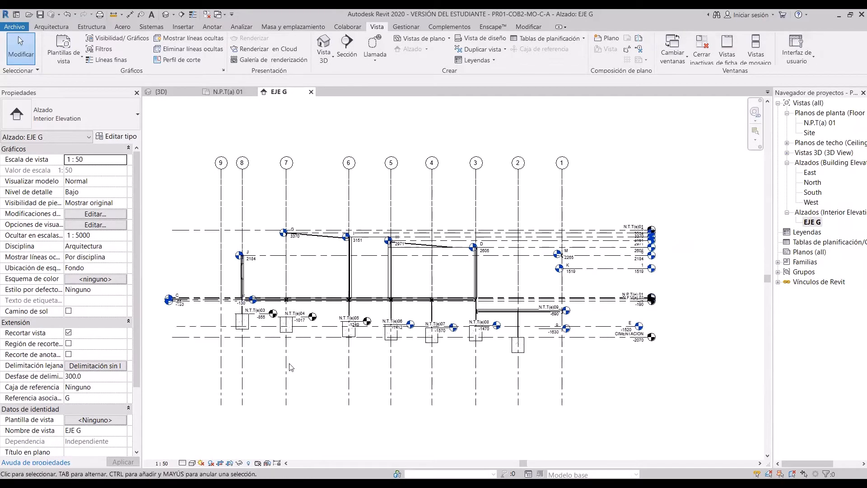
pyautogui.moveTo(342, 410); pyautogui.dragTo(354, 408, button='middle')
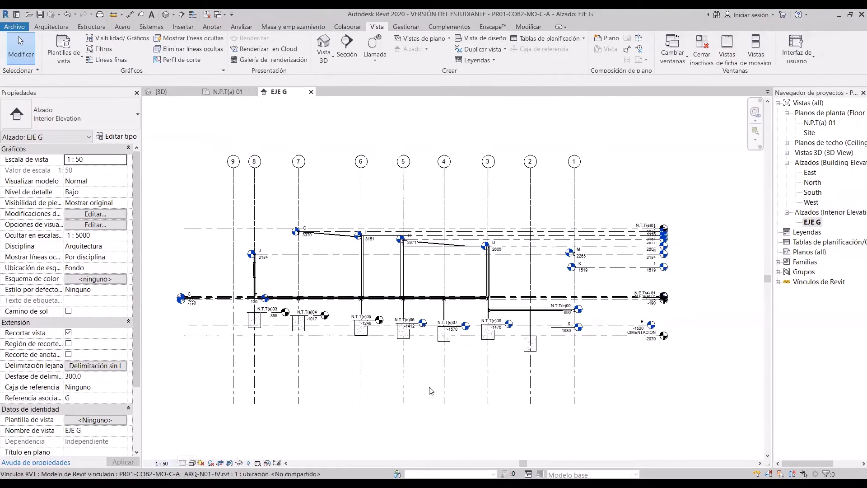
pyautogui.scroll(4, 366, 181)
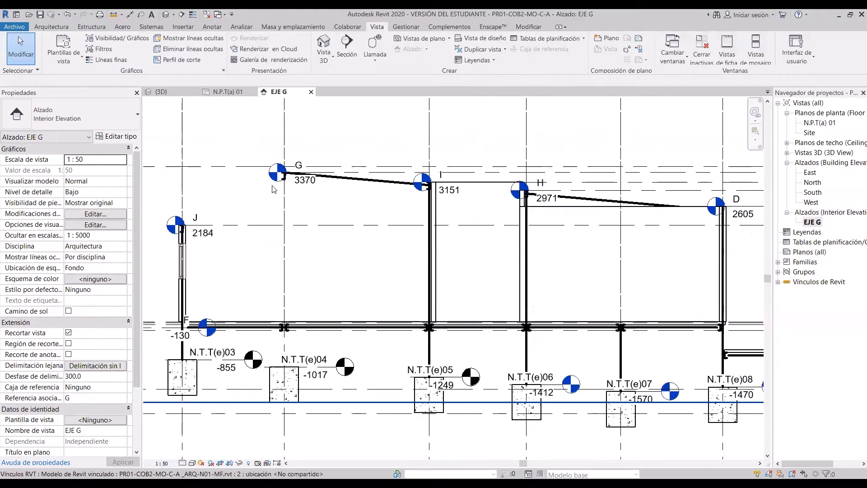
pyautogui.scroll(5, 276, 183)
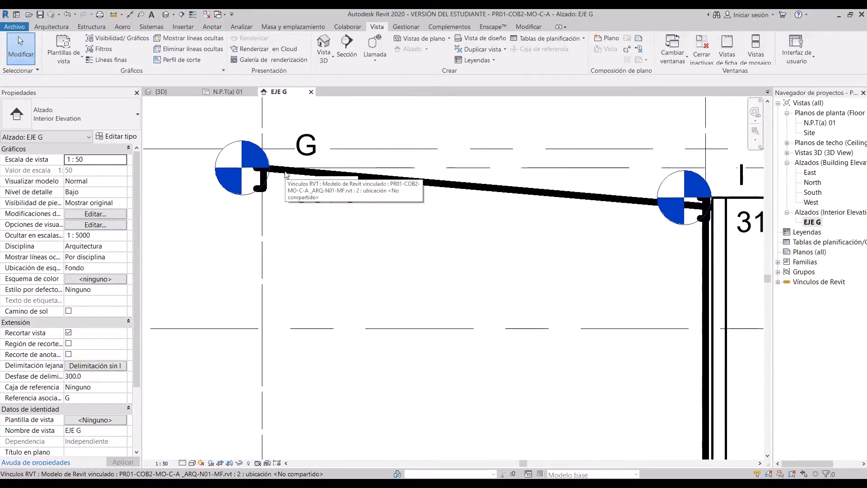
pyautogui.scroll(-6, 287, 175)
pyautogui.scroll(-2, 399, 271)
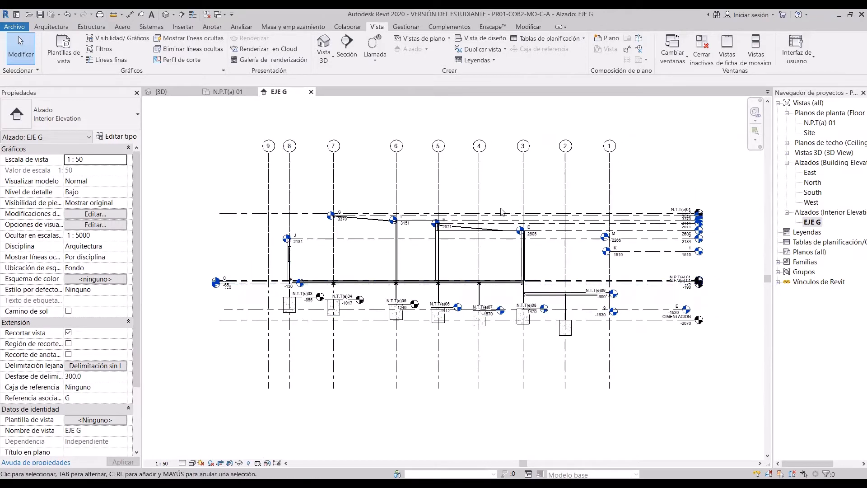
# Step: Set the EJE G elevation's detail level to Alto and check the roof beams and walls up close
pyautogui.click(183, 463)
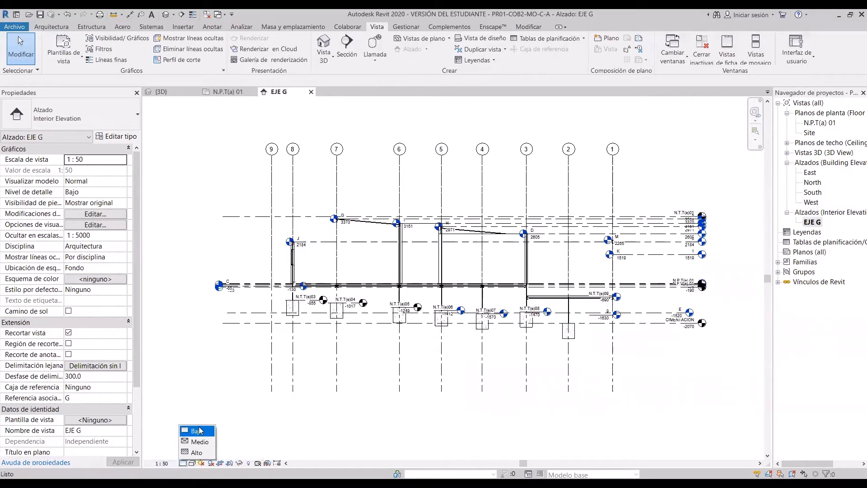
pyautogui.click(197, 452)
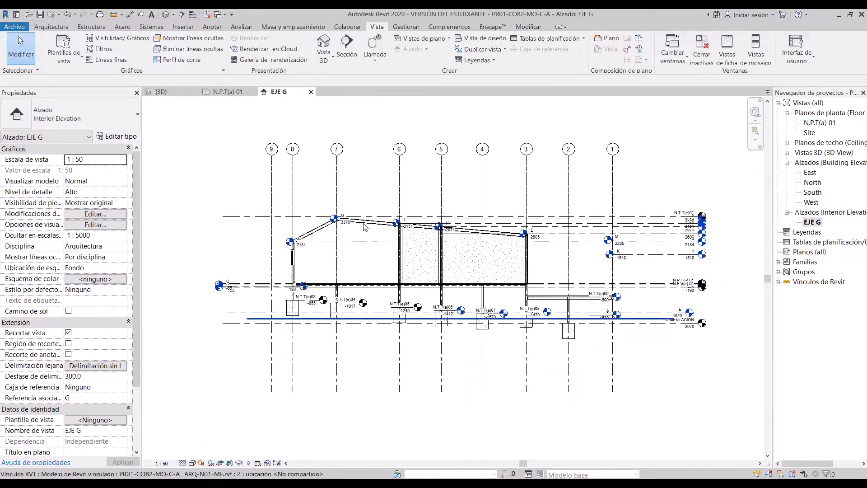
pyautogui.scroll(5, 365, 227)
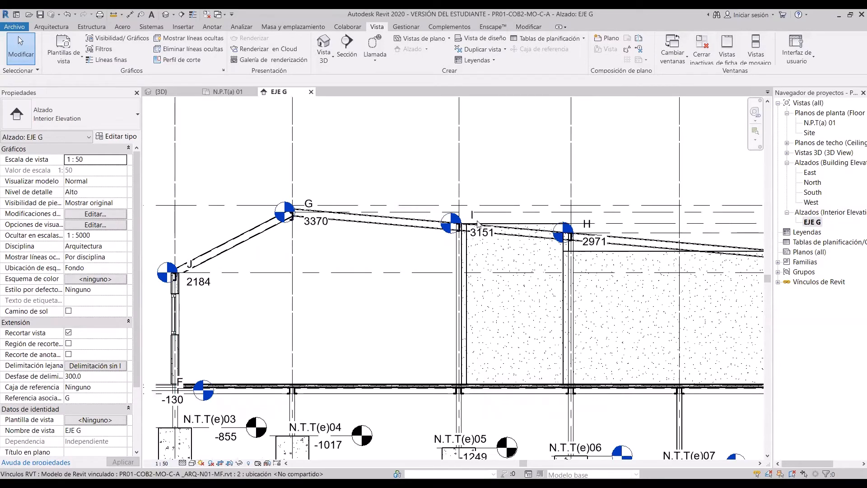
pyautogui.scroll(-4, 397, 257)
# Step: Examine the level markers, wall and foundations around grid 8 in the EJE G elevation
pyautogui.moveTo(397, 258)
pyautogui.mouseDown(button='middle')
pyautogui.moveTo(358, 186)
pyautogui.moveTo(363, 244)
pyautogui.moveTo(346, 249)
pyautogui.mouseUp(button='middle')
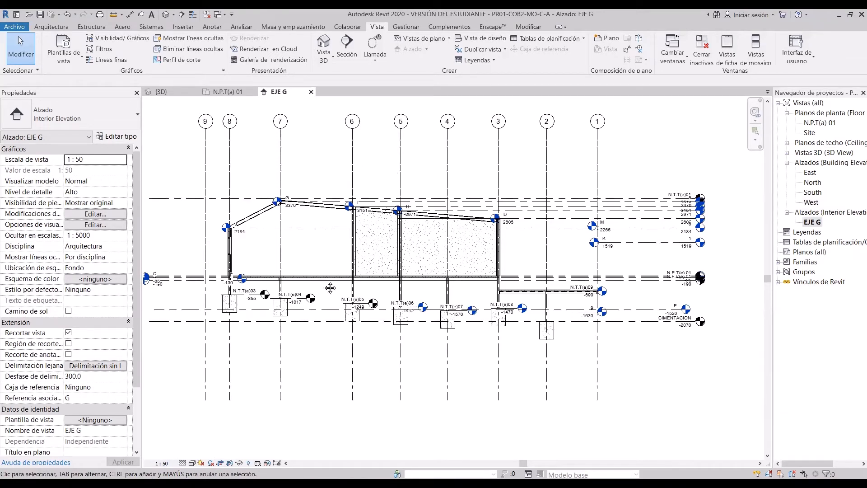
pyautogui.moveTo(330, 287); pyautogui.dragTo(364, 302, button='middle')
pyautogui.moveTo(644, 228); pyautogui.dragTo(563, 207, button='middle')
pyautogui.moveTo(446, 334); pyautogui.dragTo(503, 347, button='middle')
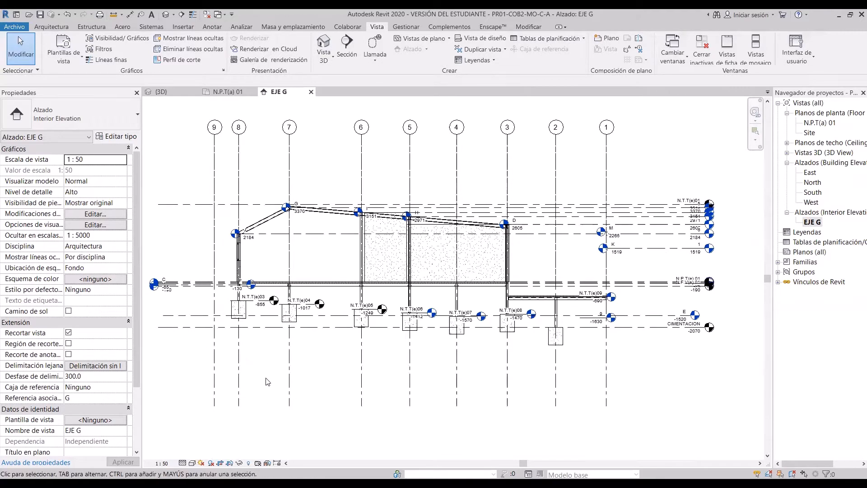
pyautogui.scroll(2, 268, 382)
pyautogui.moveTo(321, 326); pyautogui.dragTo(389, 357, button='middle')
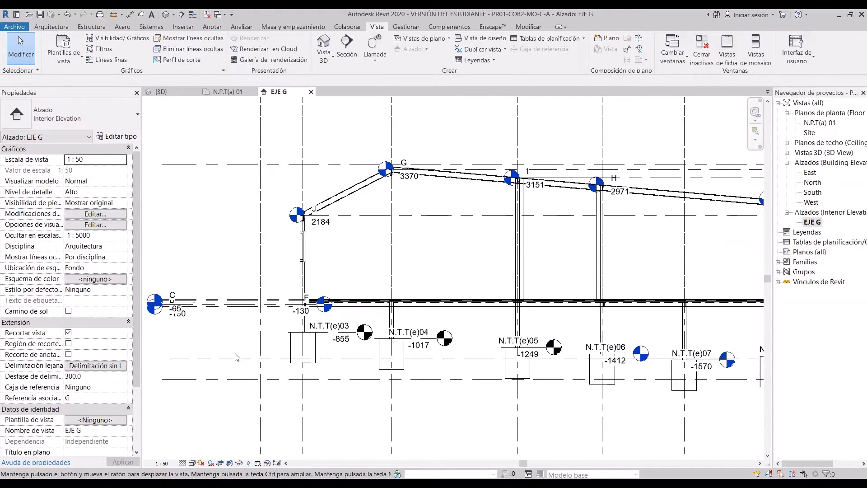
pyautogui.moveTo(235, 357); pyautogui.dragTo(239, 382, button='middle')
pyautogui.scroll(2, 240, 382)
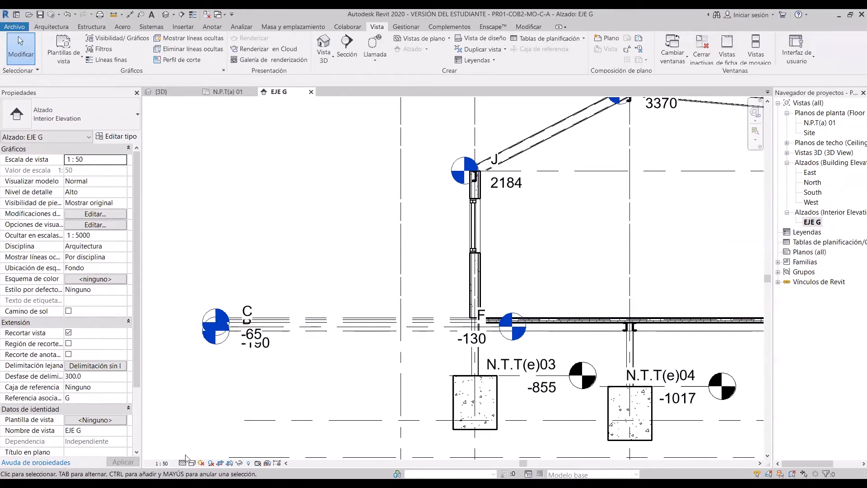
# Step: Set the EJE G elevation's scale to 1:20 and check the level markers and annotations across the building
pyautogui.click(169, 464)
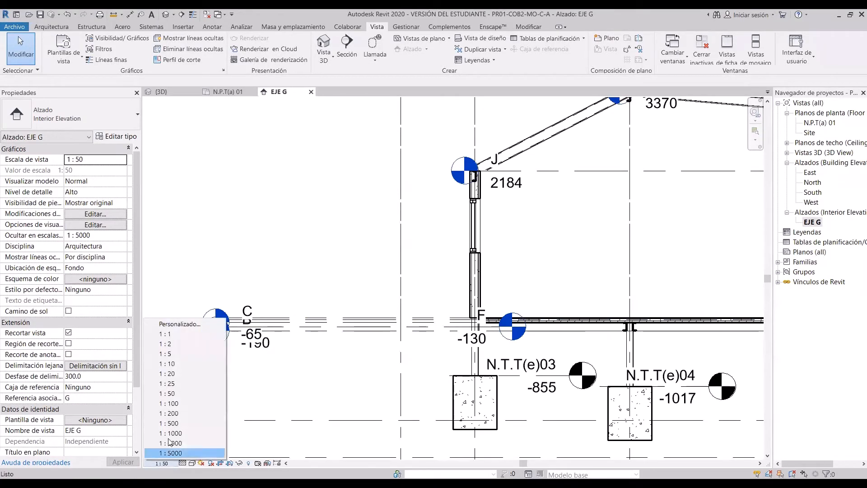
pyautogui.click(177, 376)
pyautogui.scroll(-4, 450, 248)
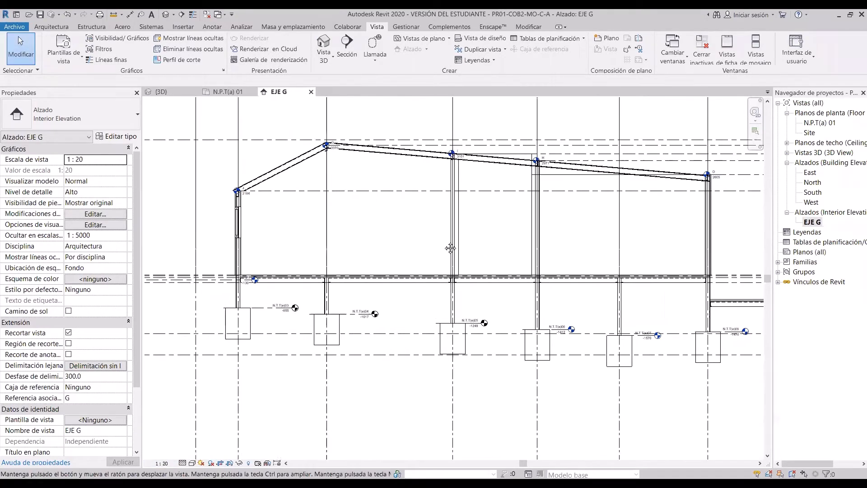
pyautogui.scroll(-4, 450, 249)
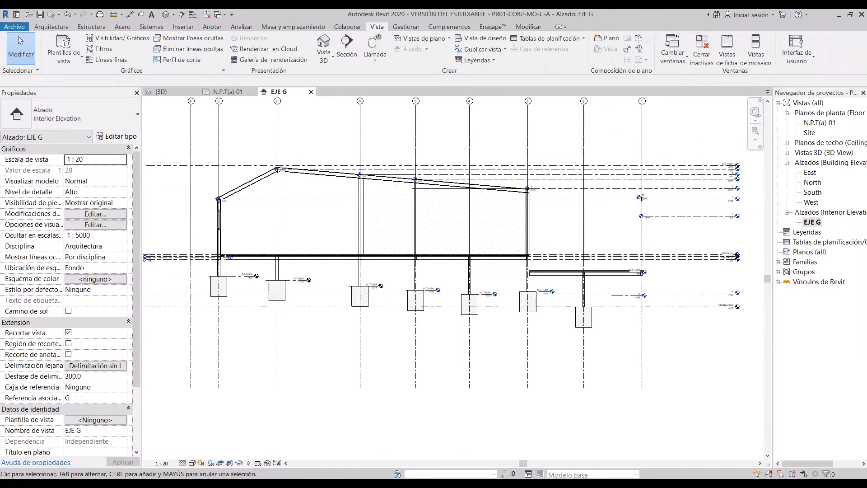
pyautogui.moveTo(759, 195); pyautogui.dragTo(616, 225, button='middle')
pyautogui.scroll(2, 616, 225)
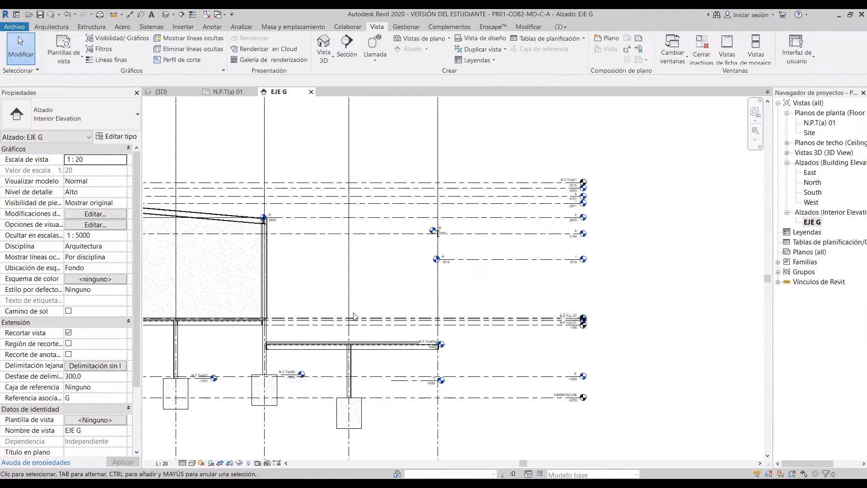
pyautogui.scroll(-5, 354, 316)
pyautogui.moveTo(392, 309); pyautogui.dragTo(425, 322, button='middle')
pyautogui.scroll(4, 239, 242)
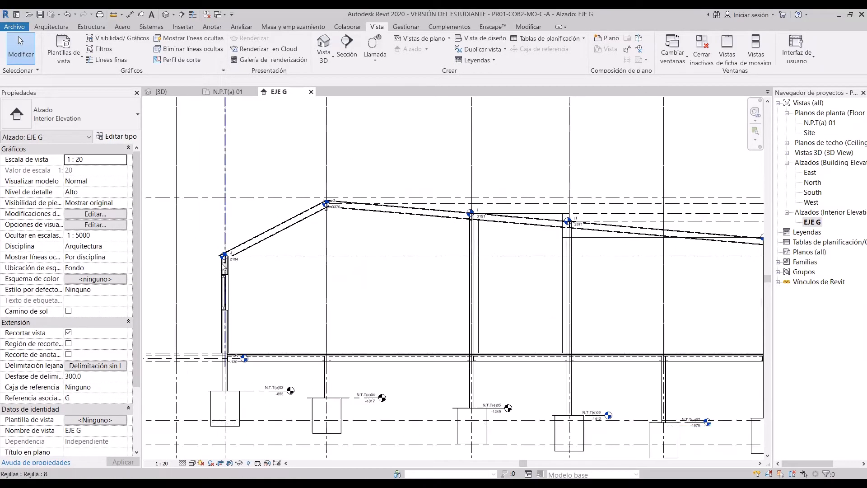
# Step: Examine the roof beams, columns, walls and foundations across the whole EJE G elevation
pyautogui.scroll(-3, 342, 223)
pyautogui.scroll(-1, 334, 224)
pyautogui.scroll(3, 478, 260)
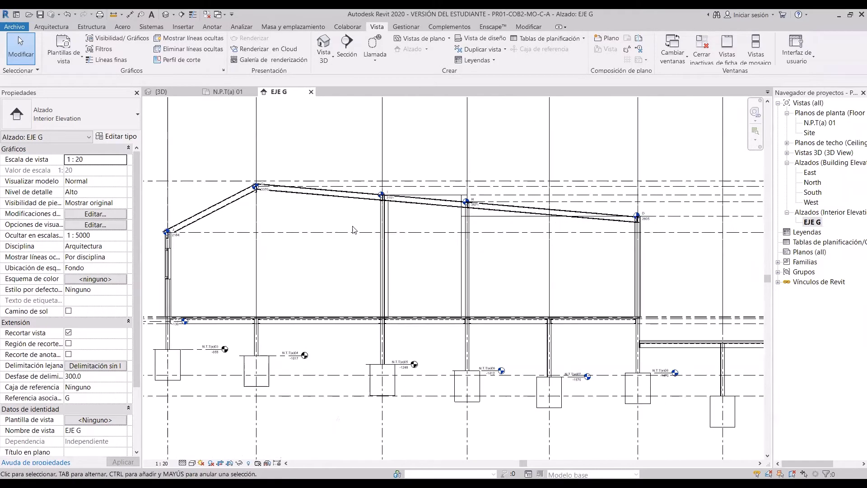
pyautogui.moveTo(314, 236); pyautogui.dragTo(358, 243, button='middle')
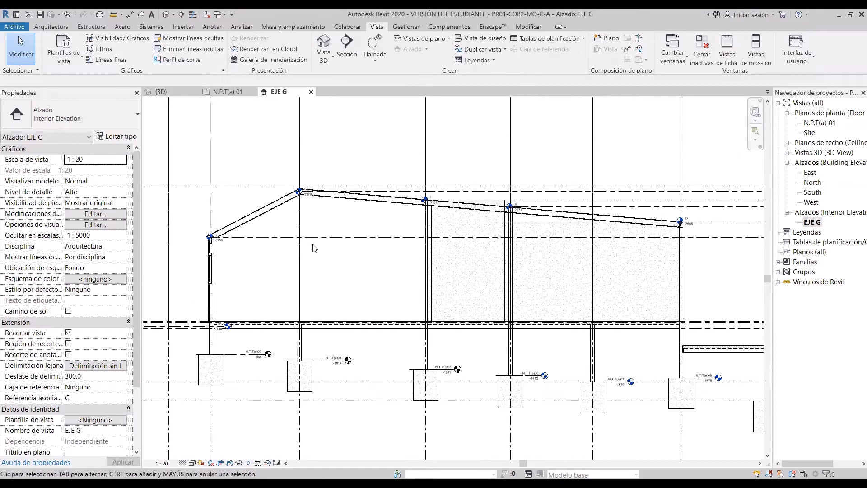
pyautogui.scroll(-2, 315, 247)
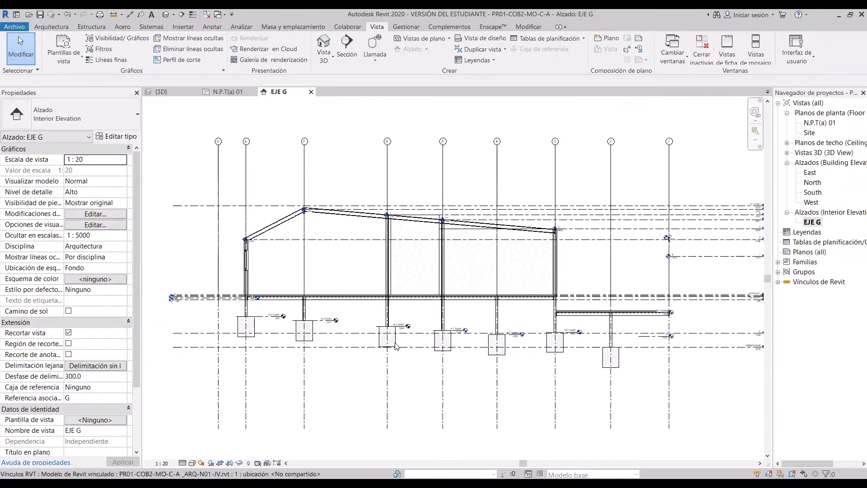
pyautogui.scroll(5, 399, 316)
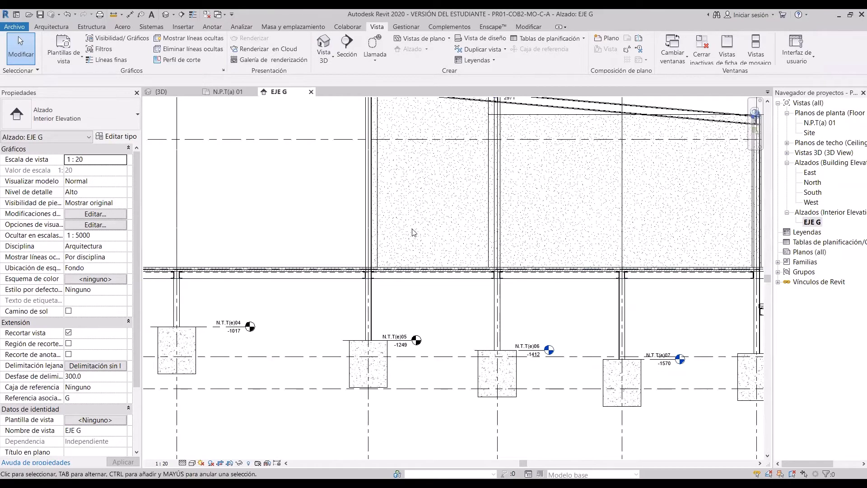
pyautogui.scroll(-4, 411, 233)
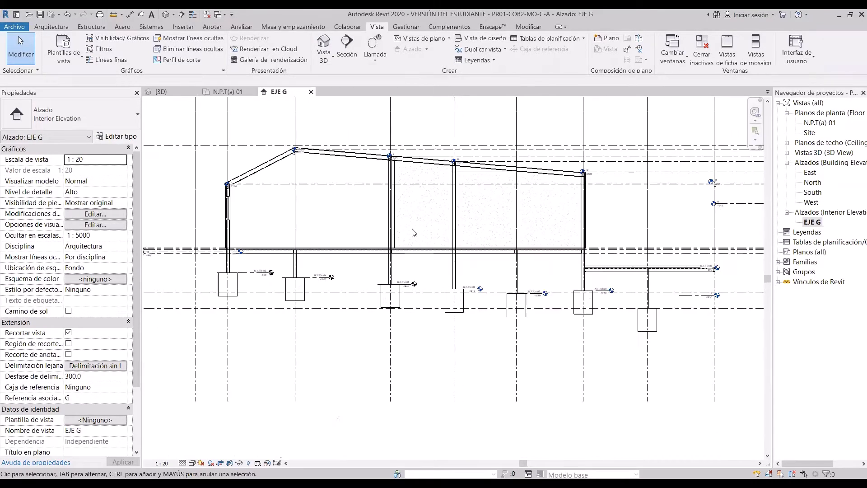
pyautogui.moveTo(409, 275); pyautogui.dragTo(406, 321, button='middle')
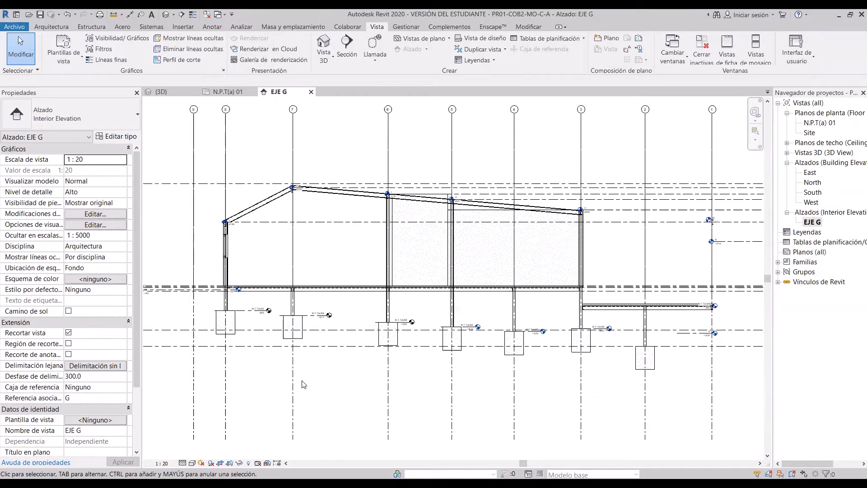
# Step: In plan N.P.T(a) 01, extend the EJE G elevation's far clip just beyond grid A and check the elevation's contents
pyautogui.click(228, 91)
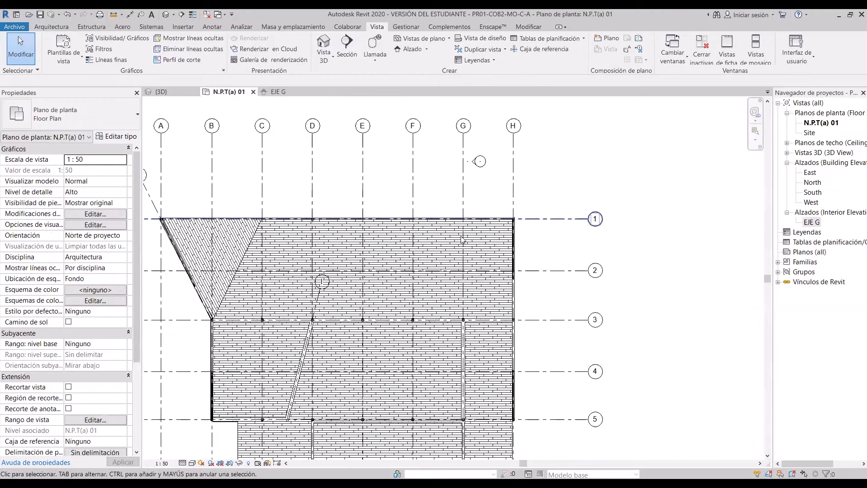
pyautogui.scroll(2, 490, 218)
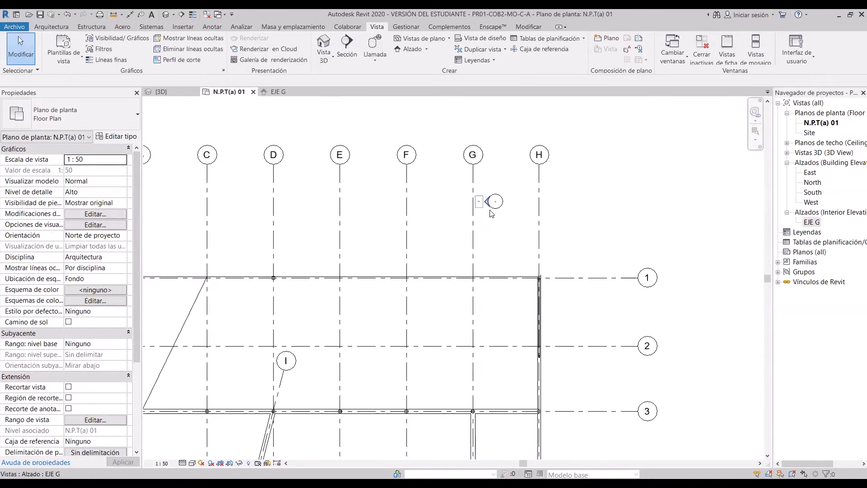
pyautogui.scroll(-1, 340, 280)
pyautogui.moveTo(338, 278)
pyautogui.mouseDown(button='middle')
pyautogui.moveTo(405, 227)
pyautogui.moveTo(410, 214)
pyautogui.mouseUp(button='middle')
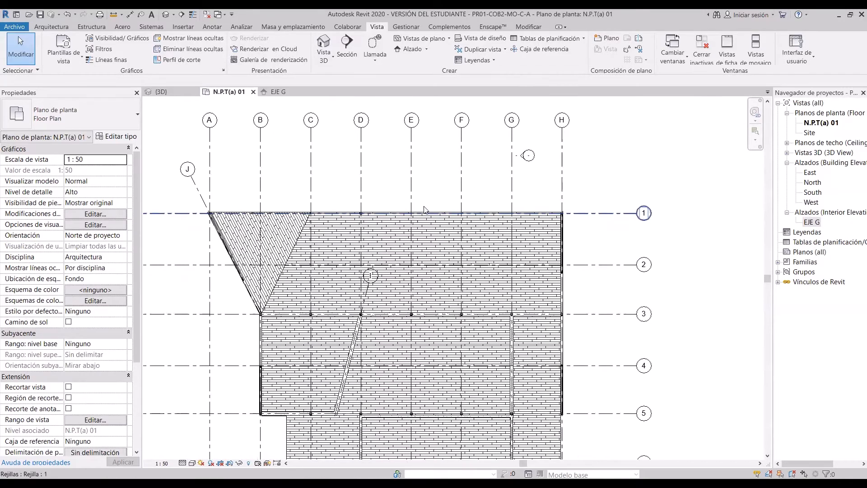
pyautogui.click(523, 156)
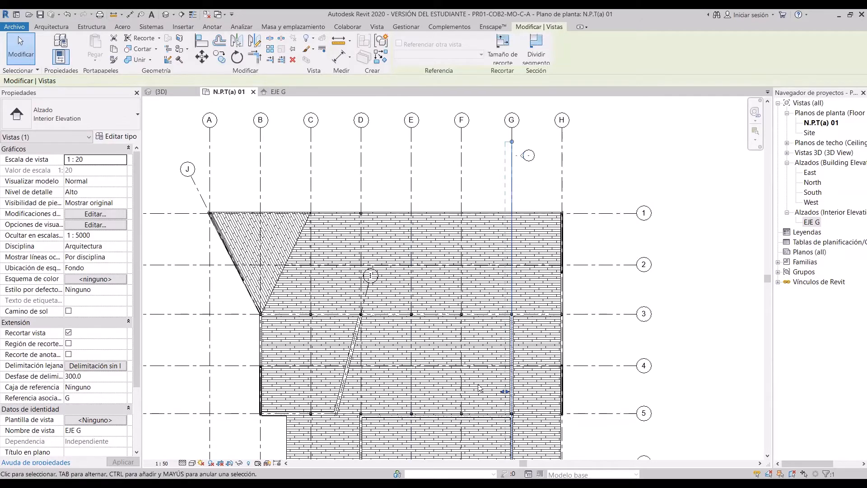
pyautogui.moveTo(486, 389); pyautogui.dragTo(505, 364, button='middle')
pyautogui.moveTo(524, 366); pyautogui.dragTo(493, 367)
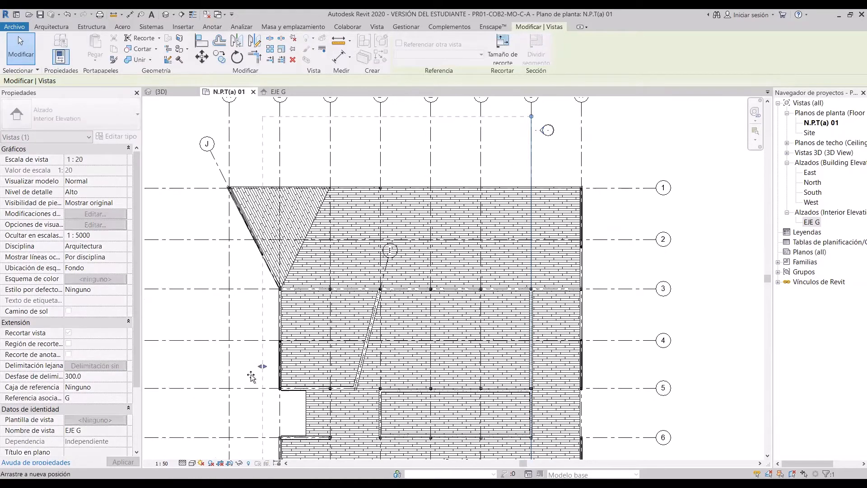
pyautogui.moveTo(251, 376); pyautogui.dragTo(216, 377)
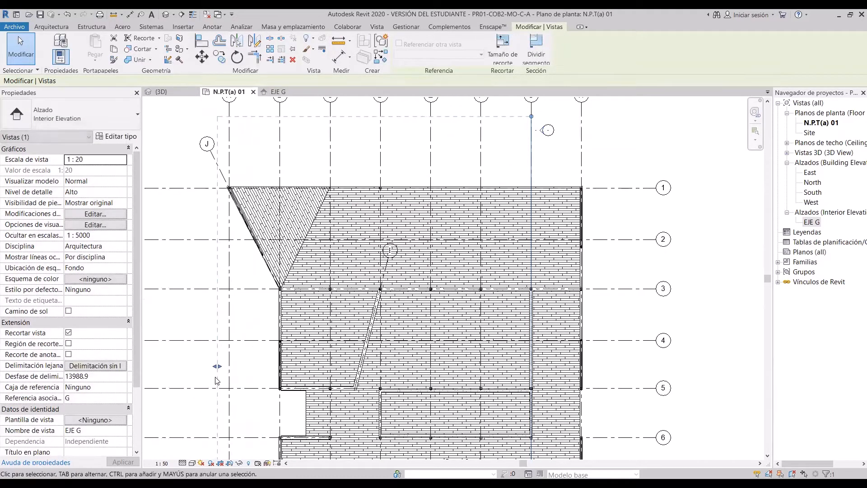
pyautogui.click(284, 95)
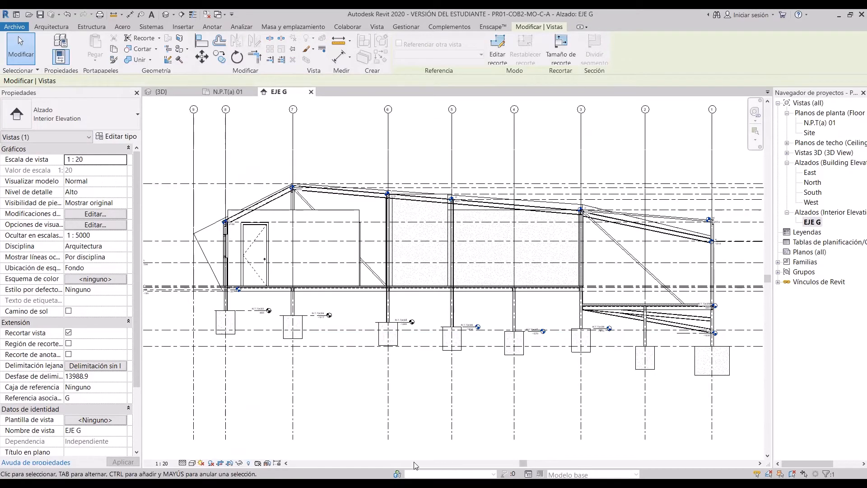
# Step: In plan N.P.T(a) 01, pull the EJE G far clip back to grid G with about 6.1 mm offset, and reopen the elevation
pyautogui.click(228, 92)
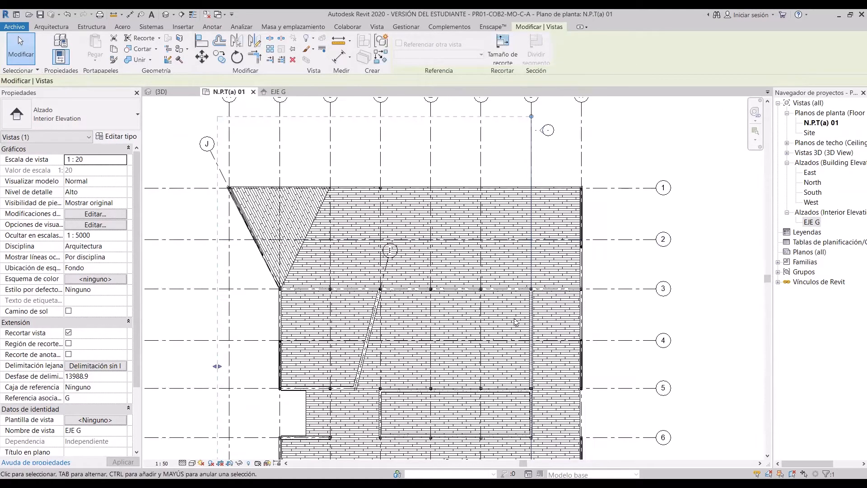
pyautogui.scroll(3, 507, 241)
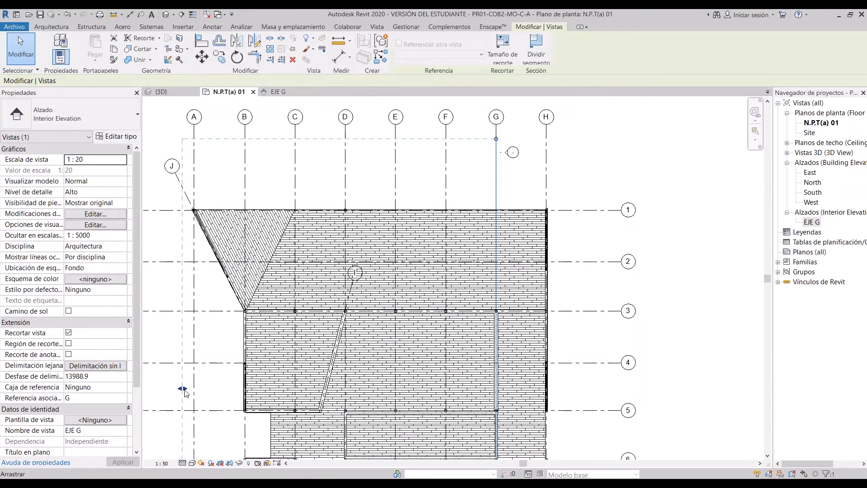
pyautogui.moveTo(183, 389)
pyautogui.mouseDown()
pyautogui.moveTo(486, 388)
pyautogui.moveTo(460, 386)
pyautogui.moveTo(447, 389)
pyautogui.moveTo(501, 397)
pyautogui.mouseUp()
pyautogui.scroll(3, 495, 388)
pyautogui.scroll(1, 506, 380)
pyautogui.scroll(-4, 503, 343)
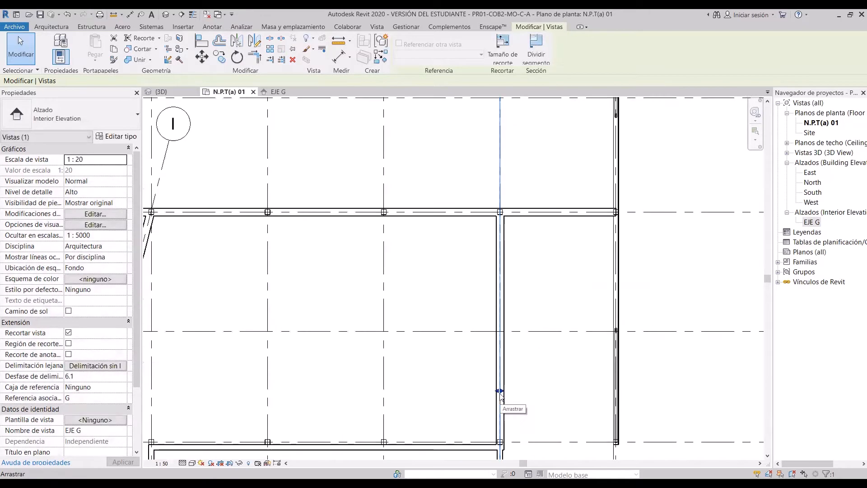
pyautogui.scroll(-3, 509, 206)
pyautogui.press('Escape')
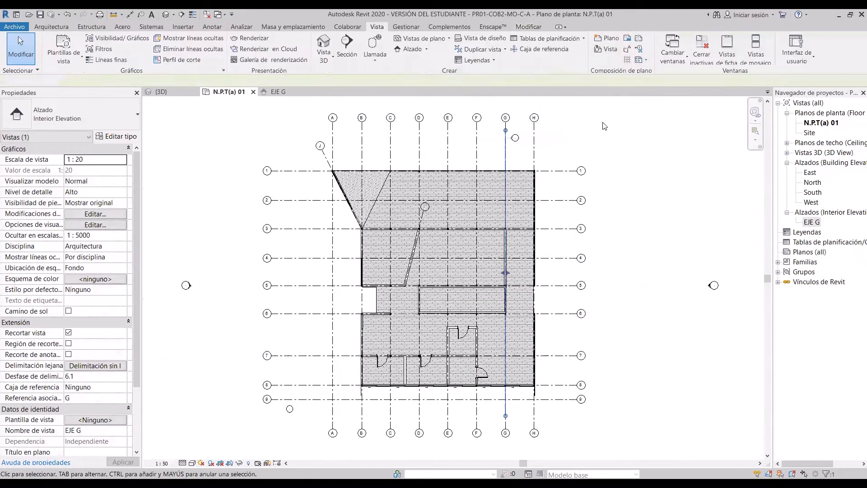
pyautogui.doubleClick(812, 222)
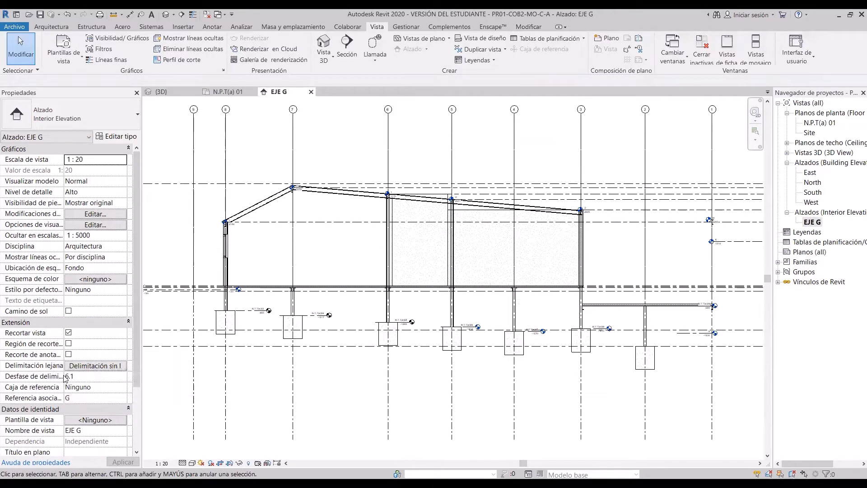
# Step: Set the EJE G elevation's far clipping to Delimitación con línea
pyautogui.click(91, 365)
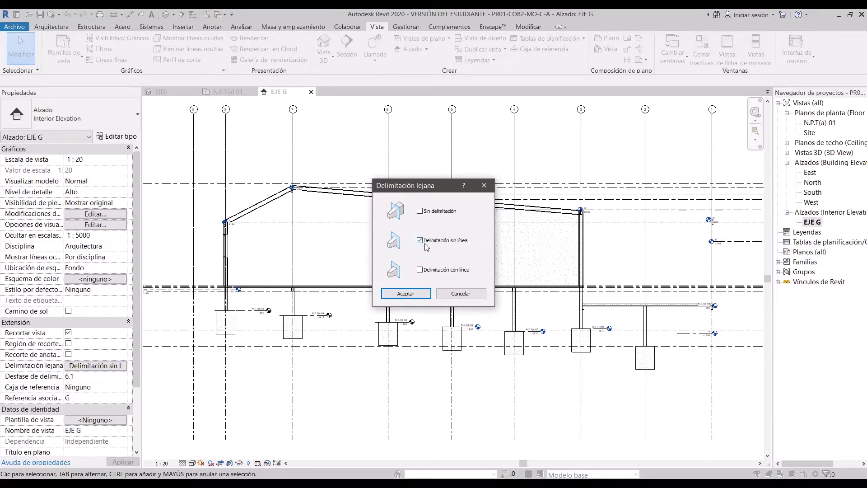
pyautogui.click(418, 294)
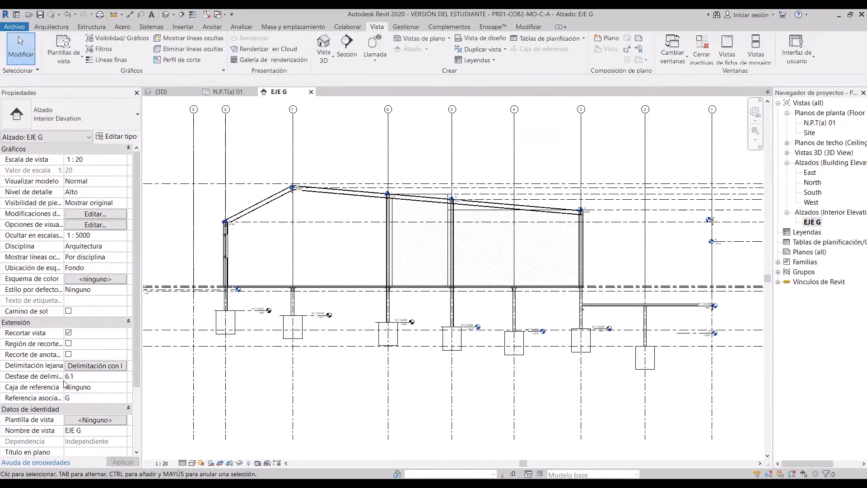
pyautogui.scroll(-1, 59, 375)
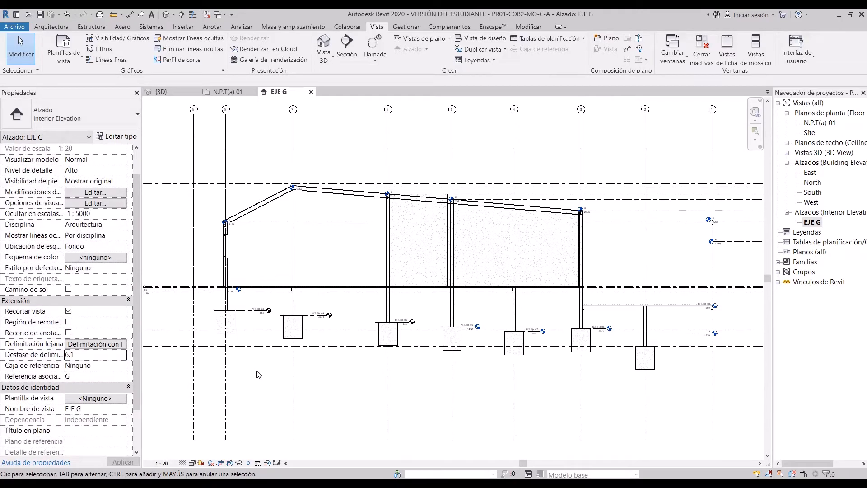
pyautogui.press('u')
pyautogui.press('n')
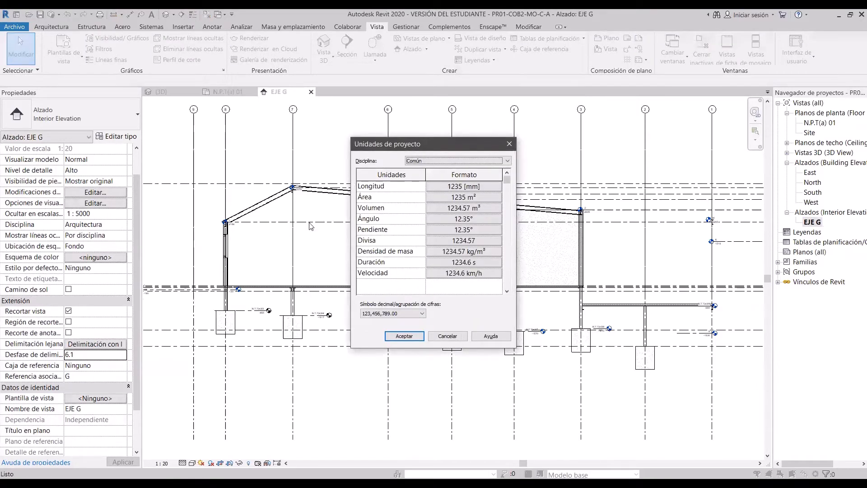
pyautogui.click(509, 144)
# Step: Set the project's length format to millimetres with the mm unit symbol and one decimal place
pyautogui.click(405, 27)
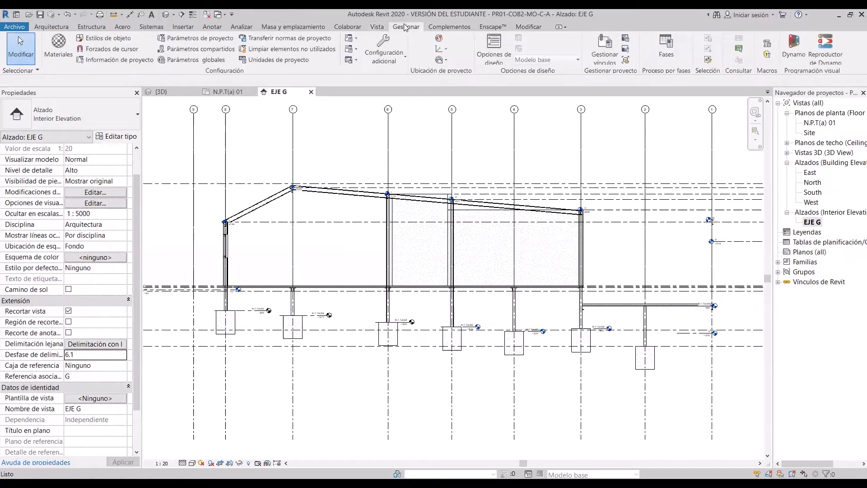
pyautogui.click(298, 61)
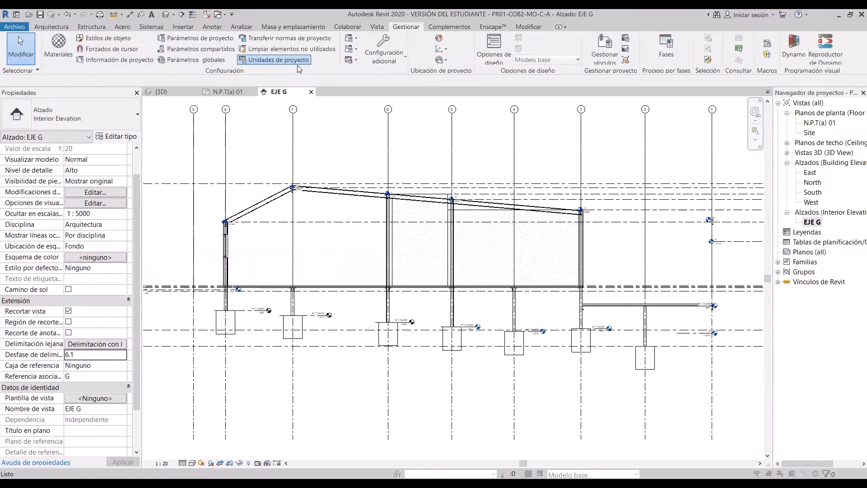
pyautogui.click(477, 188)
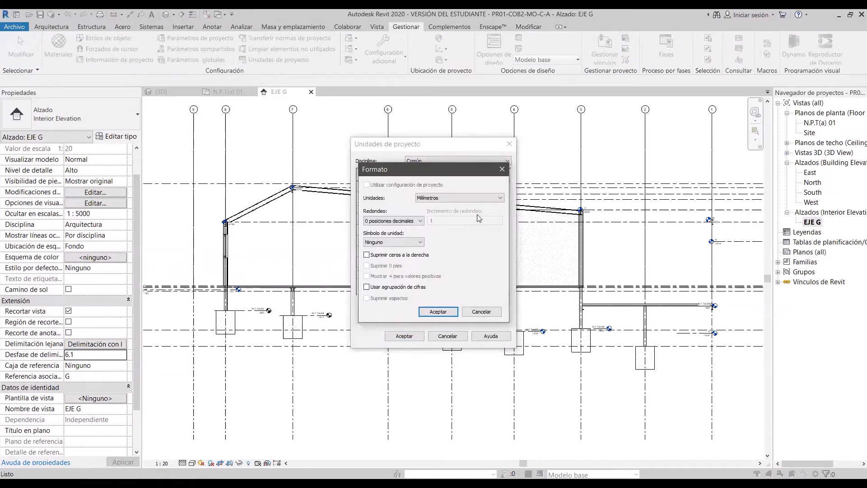
pyautogui.click(414, 244)
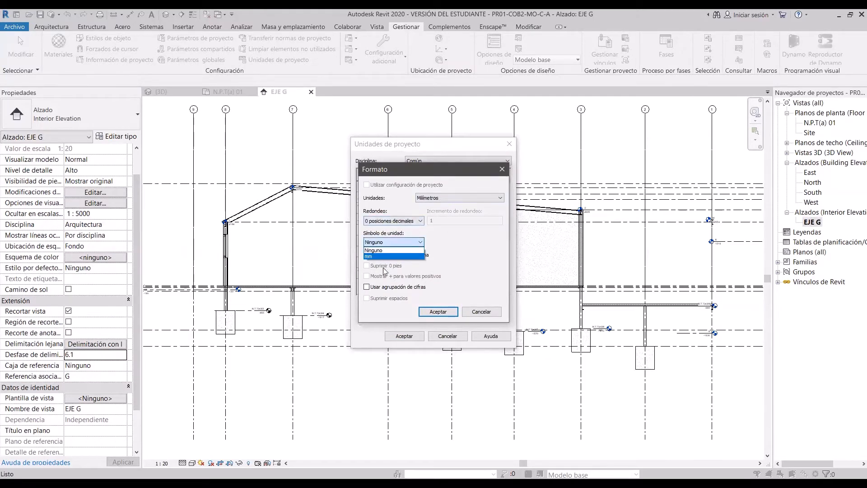
pyautogui.click(377, 256)
pyautogui.click(401, 222)
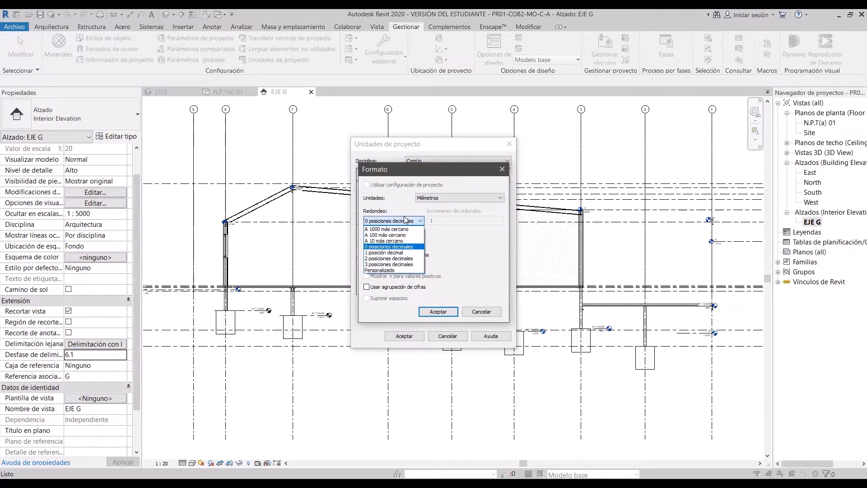
pyautogui.click(385, 253)
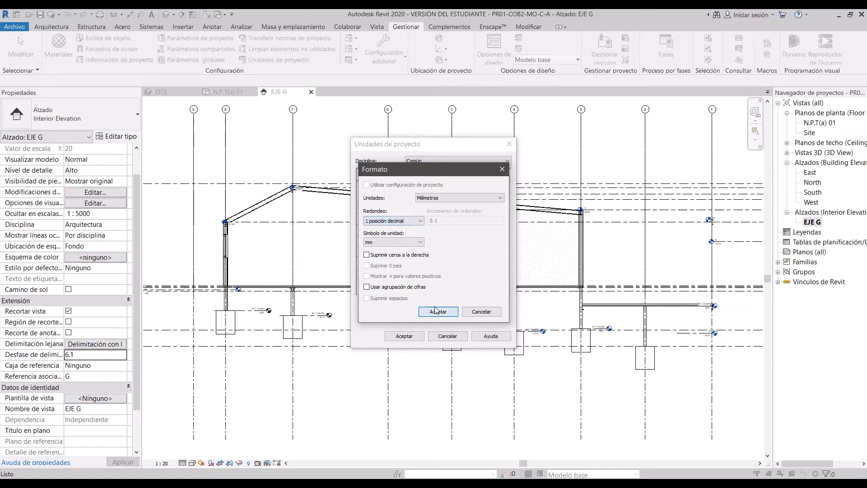
pyautogui.click(437, 311)
pyautogui.click(404, 336)
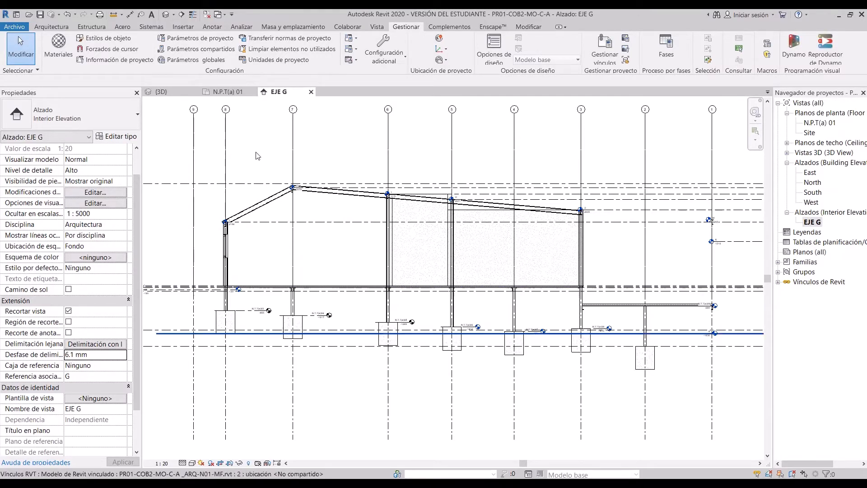
# Step: Select the EJE G elevation in plan N.P.T(a) 01 and inspect its far clip line beside grid G up close
pyautogui.click(221, 97)
pyautogui.scroll(5, 330, 147)
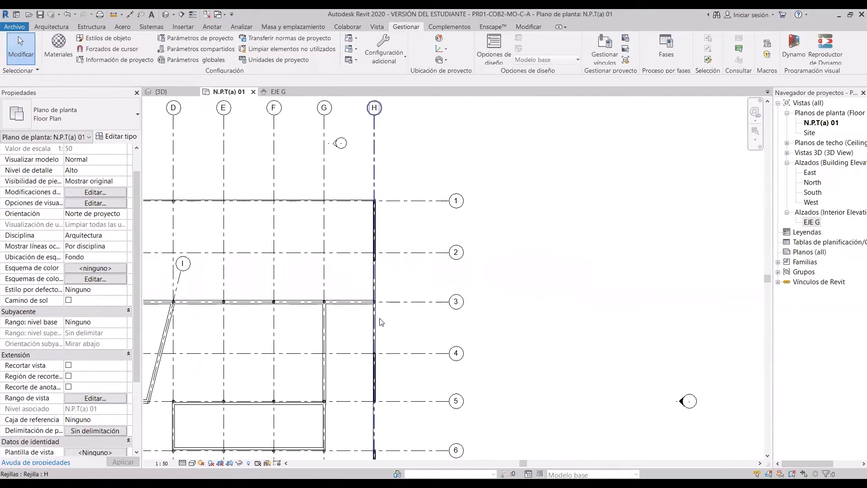
pyautogui.click(331, 146)
pyautogui.scroll(5, 357, 380)
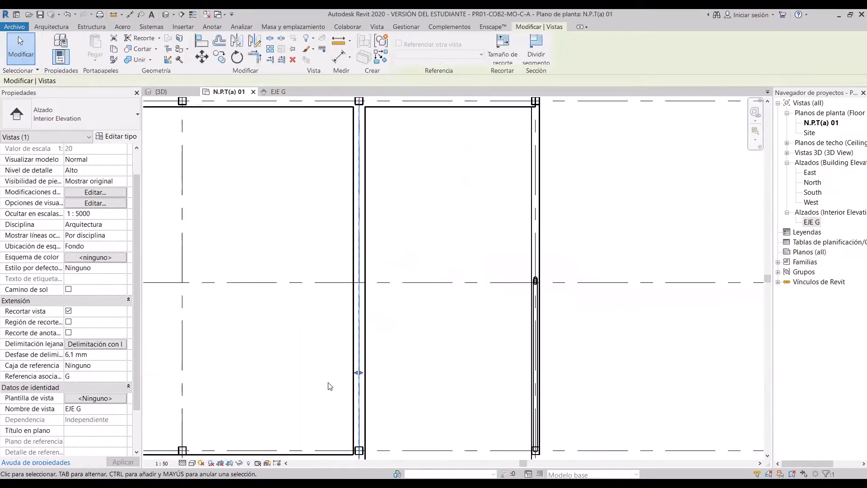
pyautogui.scroll(5, 362, 376)
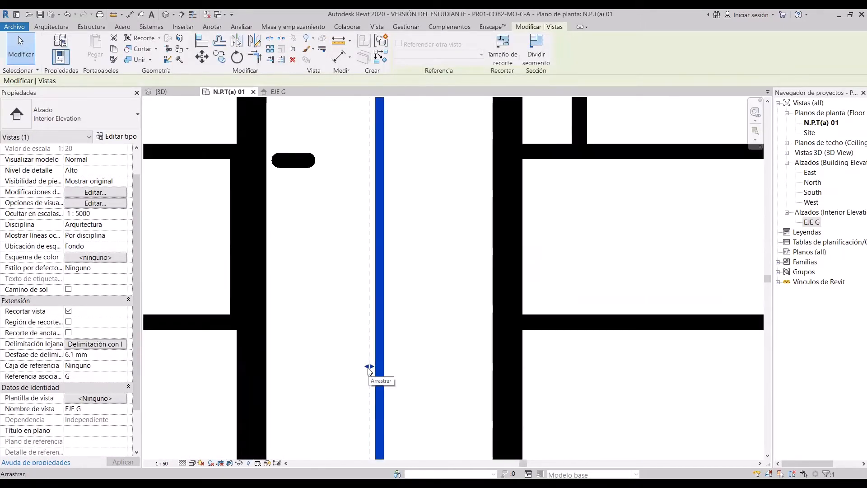
pyautogui.scroll(-6, 345, 371)
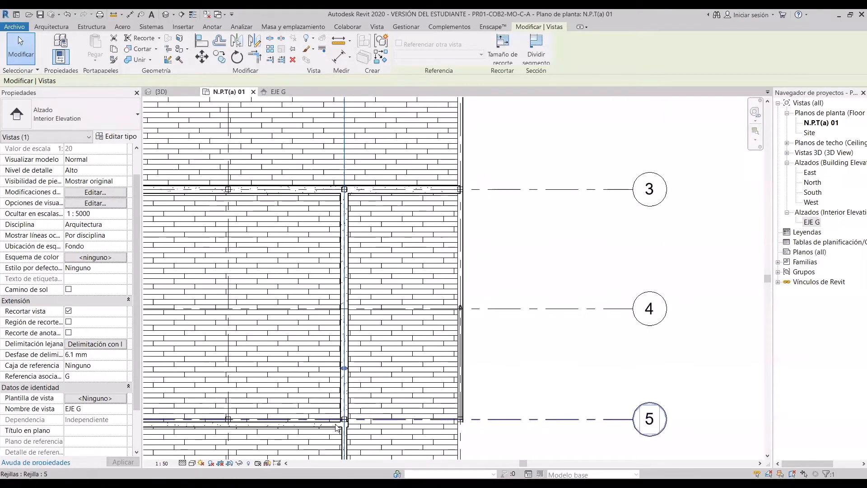
pyautogui.scroll(2, 339, 425)
pyautogui.scroll(-4, 341, 424)
# Step: Return to the EJE G elevation and check the framing across the whole building
pyautogui.click(275, 95)
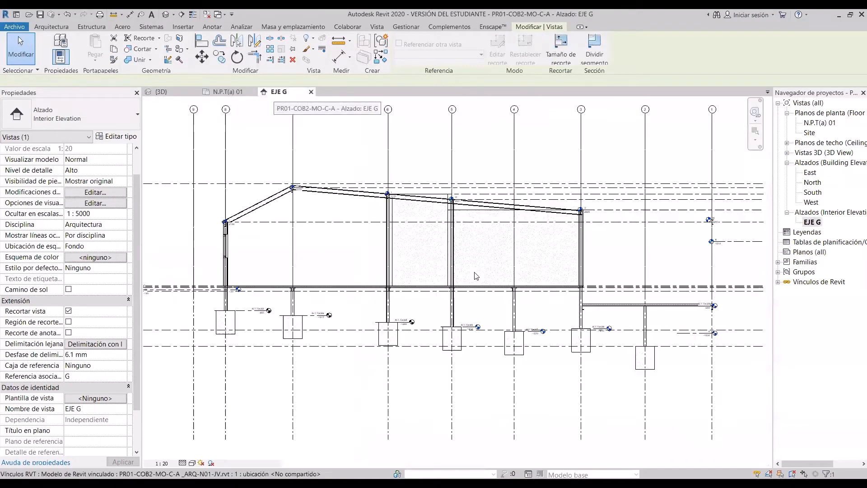
pyautogui.scroll(-2, 461, 274)
pyautogui.scroll(2, 461, 273)
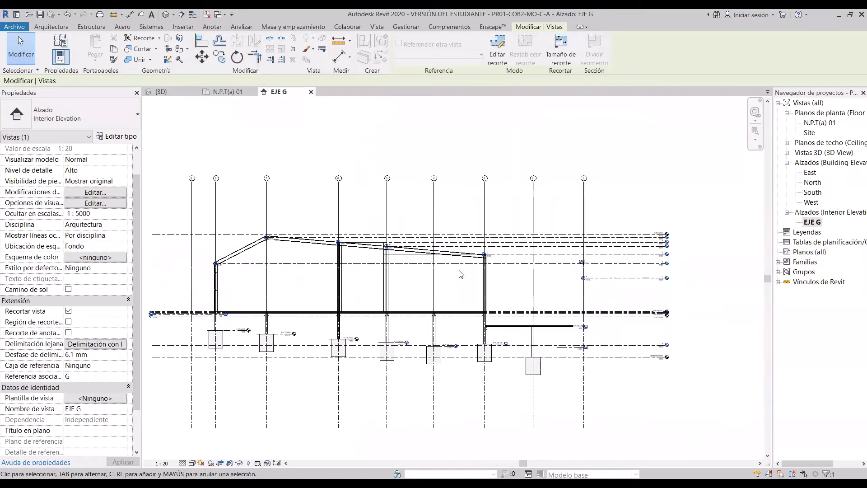
# Step: Examine the EJE G elevation up close, from the framing between grids 3 and 1 to the windowed wall at grid 8
pyautogui.scroll(-1, 480, 218)
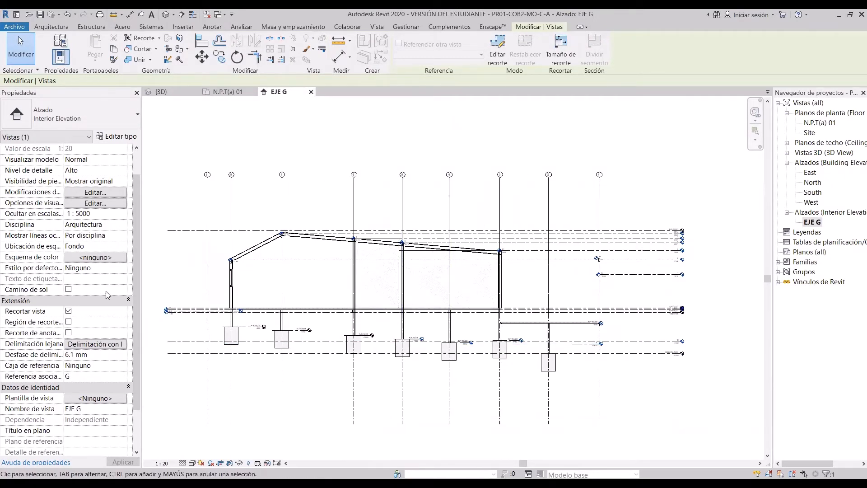
pyautogui.scroll(2, 530, 307)
pyautogui.scroll(4, 535, 317)
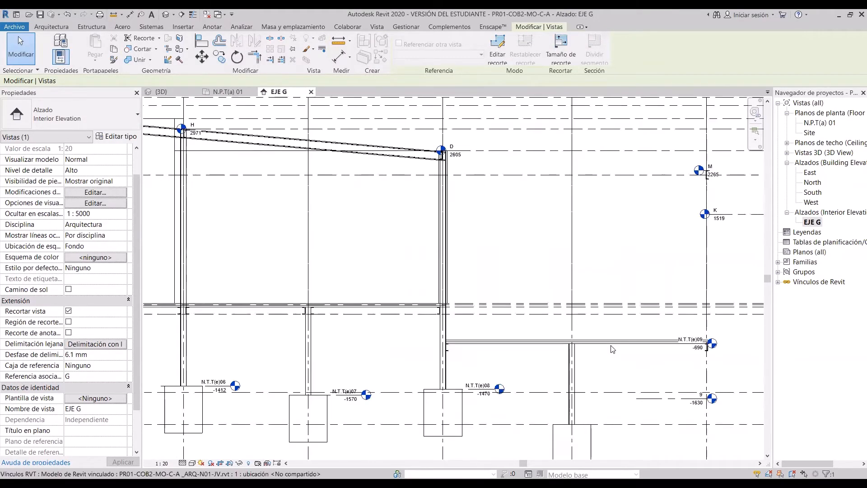
pyautogui.scroll(-3, 519, 142)
pyautogui.scroll(-4, 524, 202)
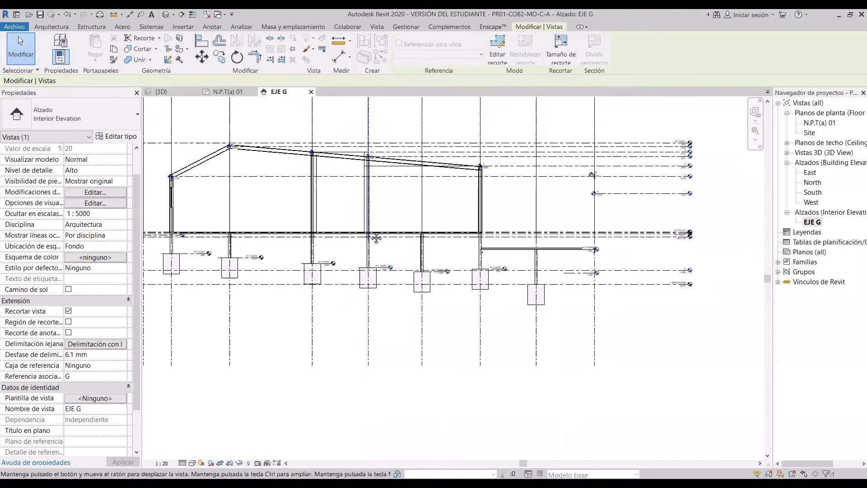
pyautogui.scroll(3, 247, 229)
pyautogui.scroll(-1, 247, 228)
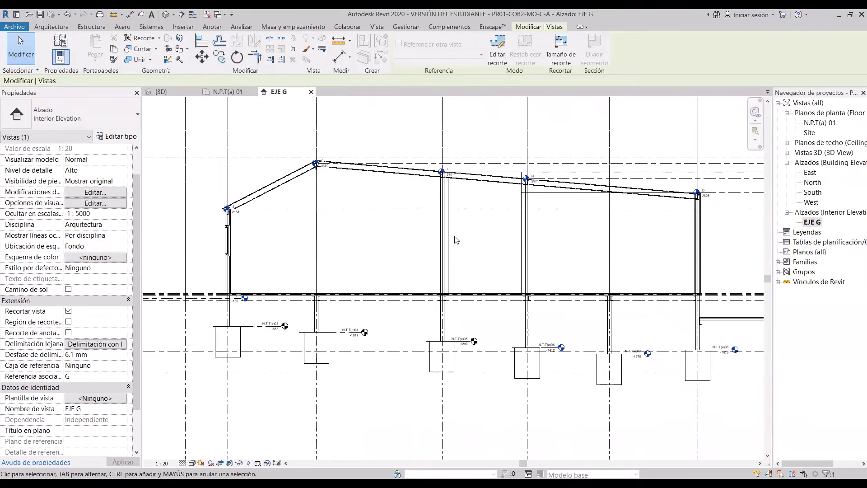
pyautogui.moveTo(531, 243); pyautogui.dragTo(472, 247, button='middle')
pyautogui.scroll(3, 210, 240)
pyautogui.moveTo(216, 240); pyautogui.dragTo(400, 257, button='middle')
pyautogui.scroll(3, 334, 253)
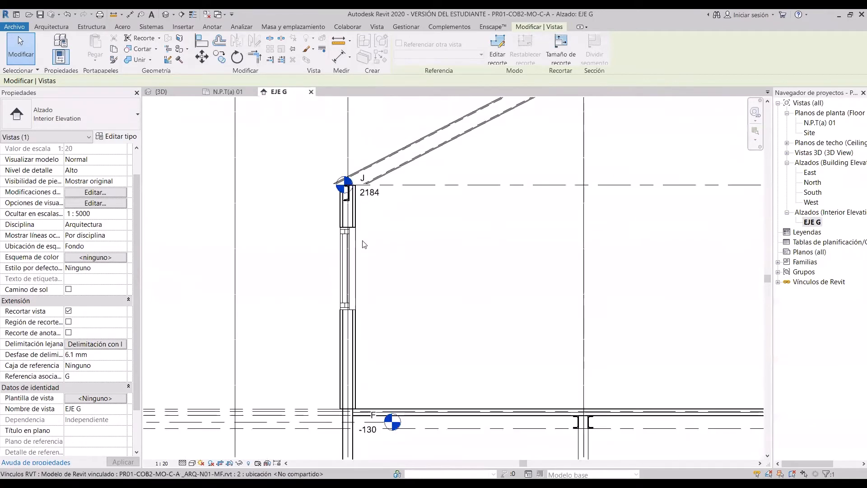
pyautogui.scroll(2, 343, 239)
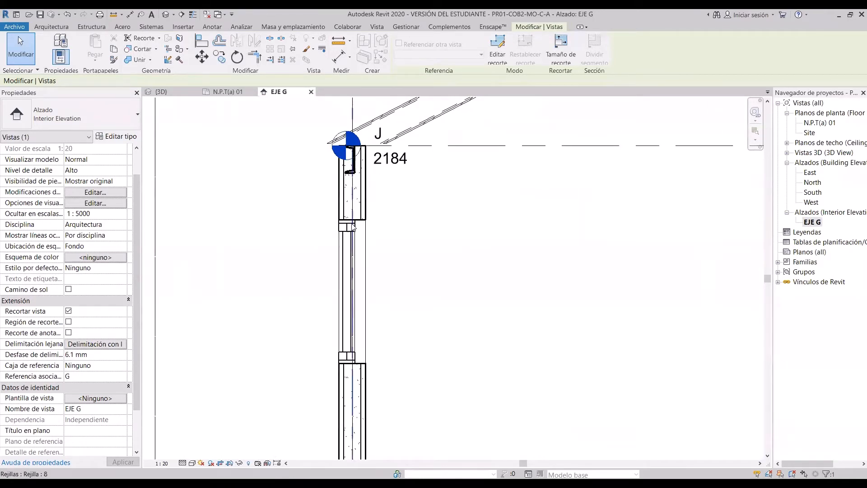
pyautogui.scroll(-5, 263, 256)
pyautogui.scroll(-4, 261, 256)
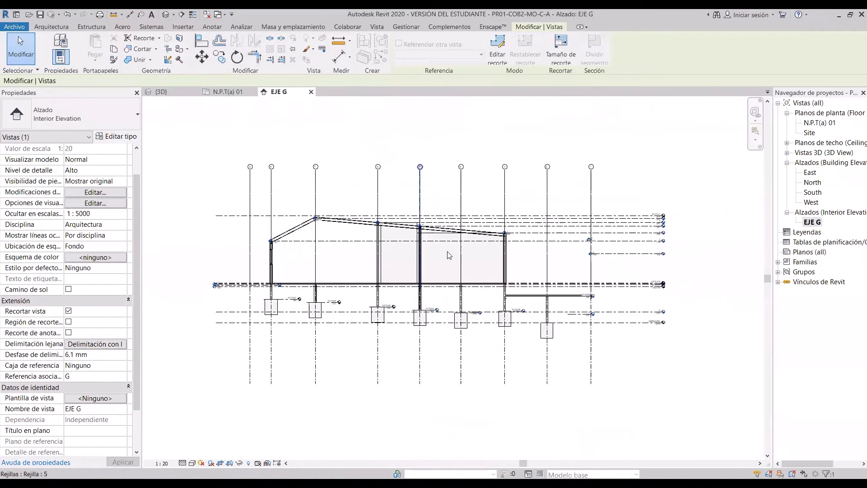
# Step: Set the EJE G elevation's discipline to Estructura and apply the change
pyautogui.moveTo(484, 261); pyautogui.dragTo(471, 286, button='middle')
pyautogui.scroll(1, 489, 257)
pyautogui.scroll(1, 467, 281)
pyautogui.scroll(-1, 43, 402)
pyautogui.scroll(-1, 42, 389)
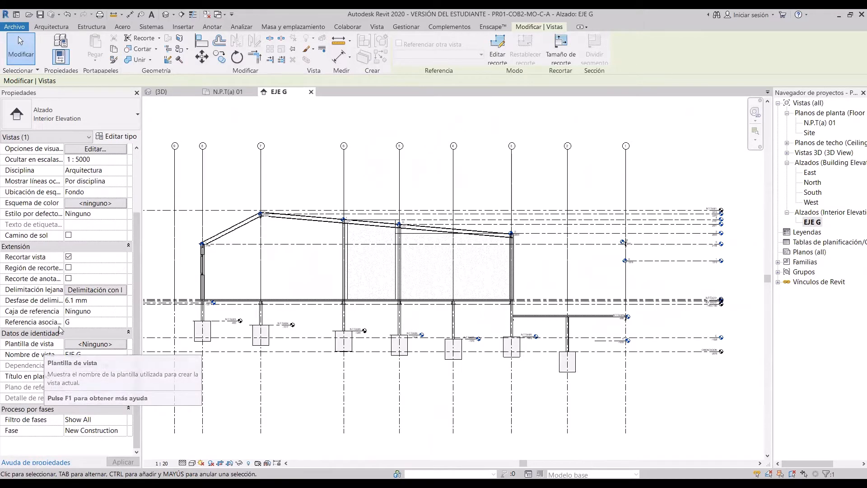
pyautogui.scroll(1, 96, 181)
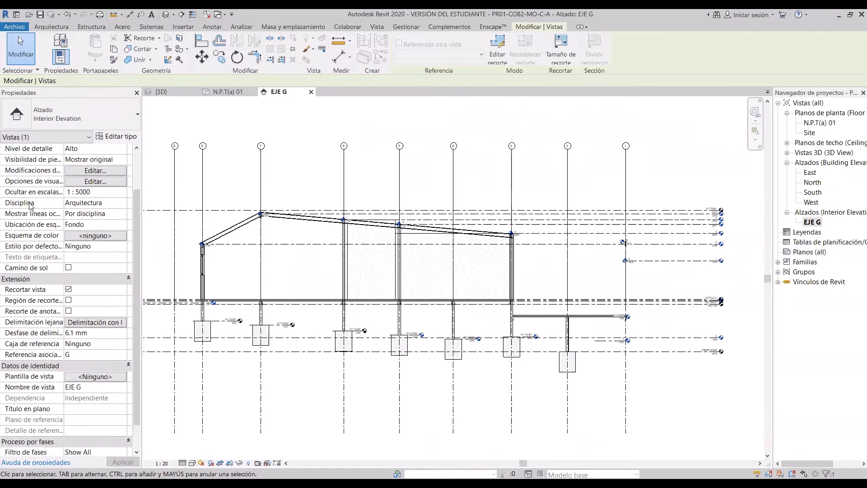
pyautogui.click(121, 204)
pyautogui.click(122, 203)
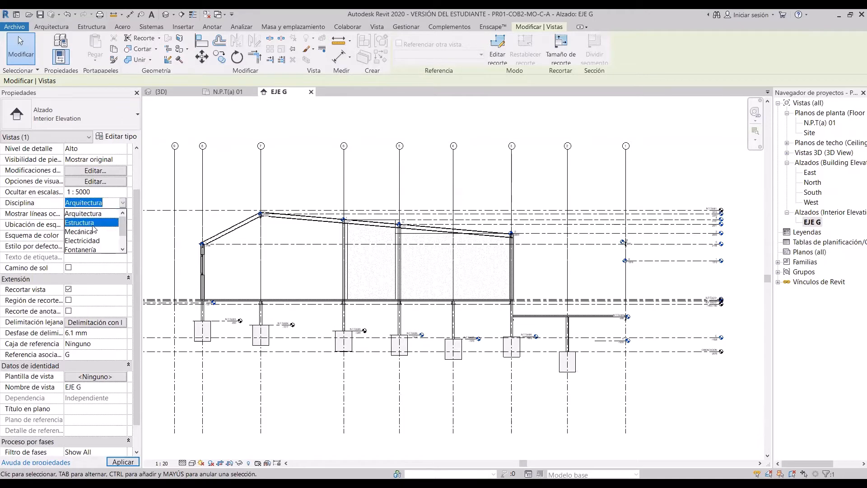
pyautogui.click(80, 222)
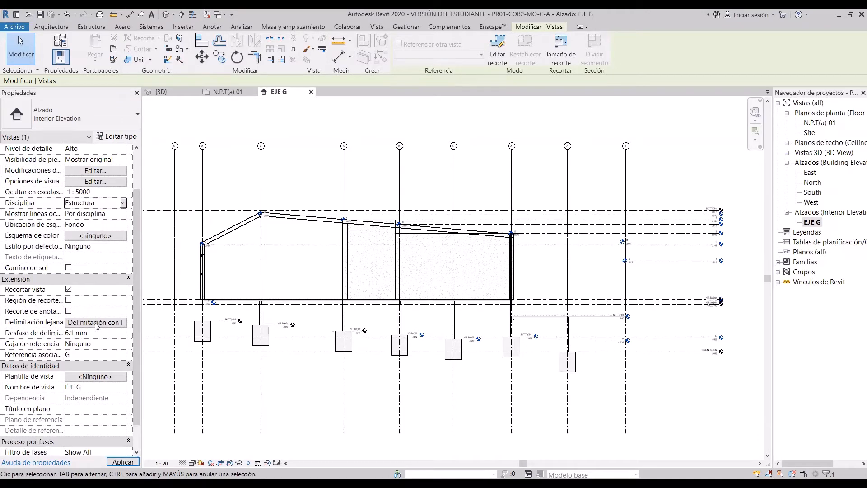
pyautogui.click(119, 462)
# Step: Inspect the elevation's remaining elements, selecting the linked model at the grid 8 window to identify it
pyautogui.scroll(2, 186, 285)
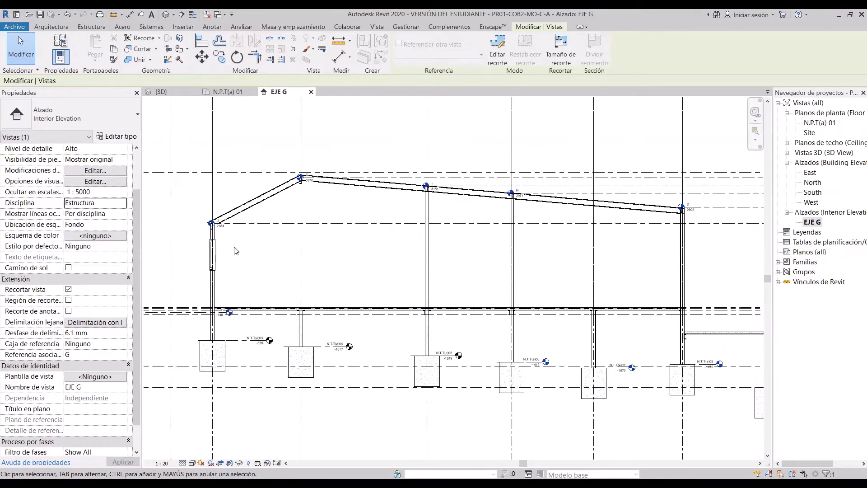
pyautogui.scroll(-1, 234, 251)
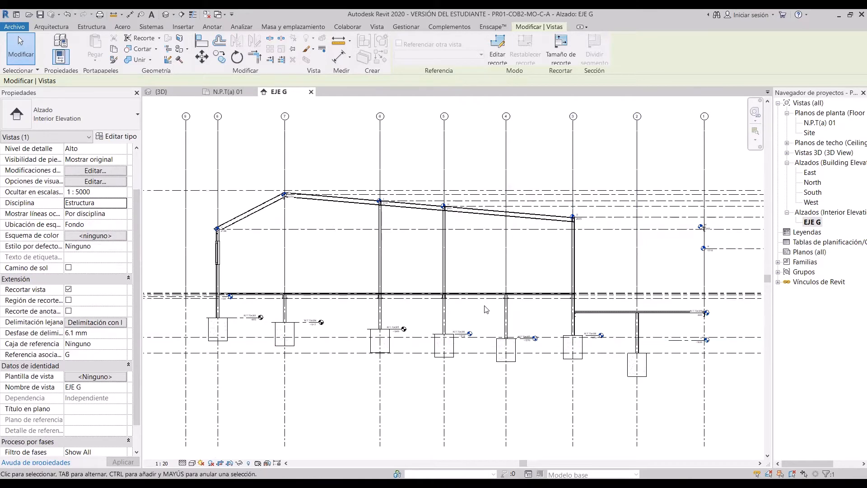
pyautogui.scroll(2, 221, 247)
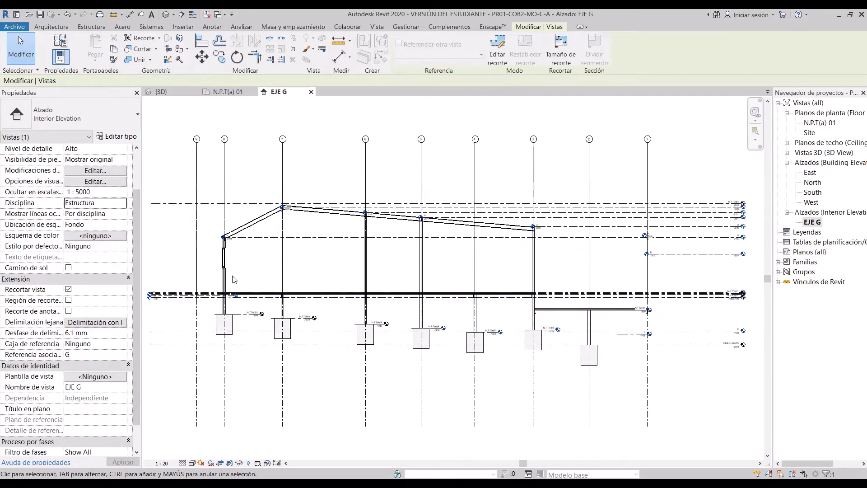
pyautogui.scroll(2, 221, 246)
pyautogui.click(221, 246)
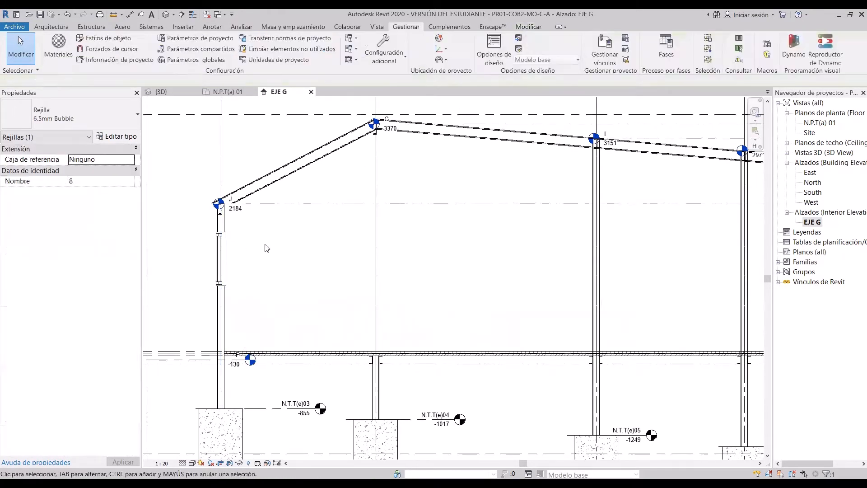
pyautogui.scroll(2, 191, 254)
pyautogui.click(252, 216)
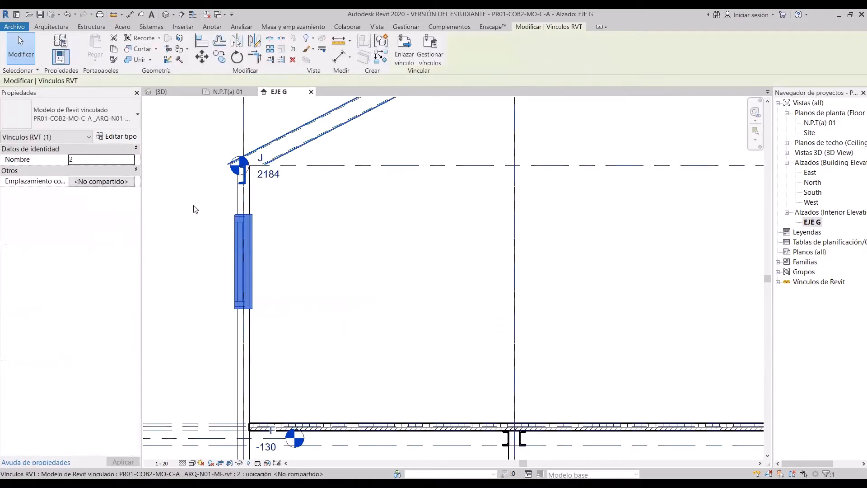
pyautogui.click(401, 283)
pyautogui.scroll(-3, 402, 284)
pyautogui.moveTo(648, 293); pyautogui.dragTo(490, 297, button='middle')
pyautogui.scroll(-1, 496, 289)
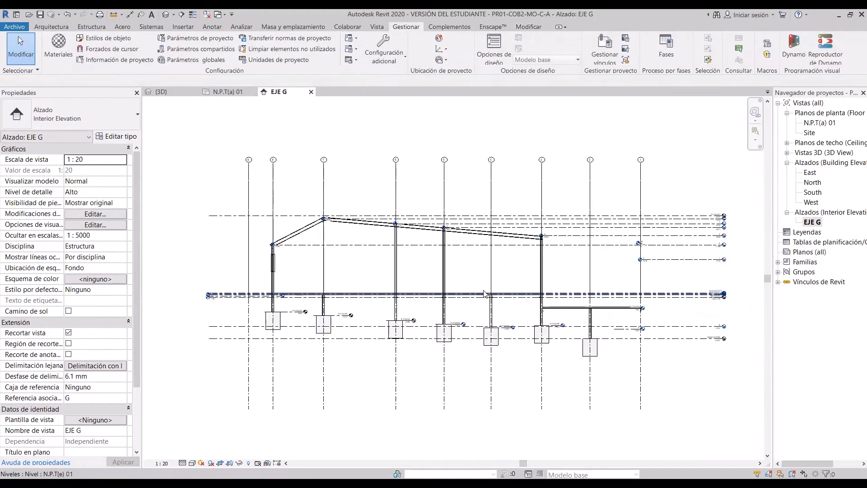
# Step: Compare the Architectural Elevation and Structural Section view templates, and assign Structural Section to the EJE G elevation
pyautogui.scroll(-4, 123, 377)
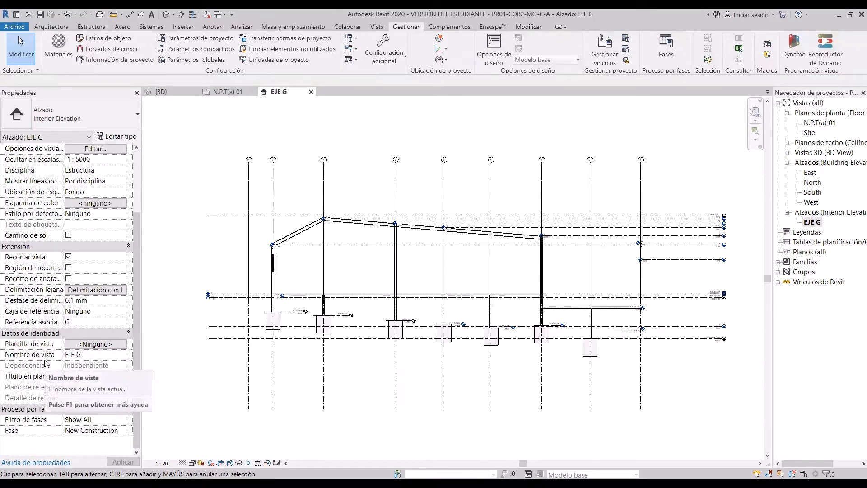
pyautogui.scroll(1, 491, 284)
pyautogui.moveTo(495, 289); pyautogui.dragTo(479, 296, button='middle')
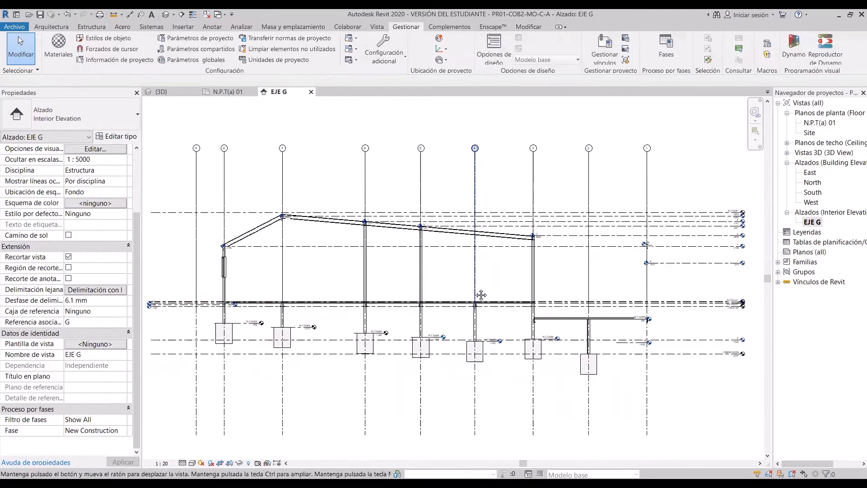
pyautogui.click(101, 345)
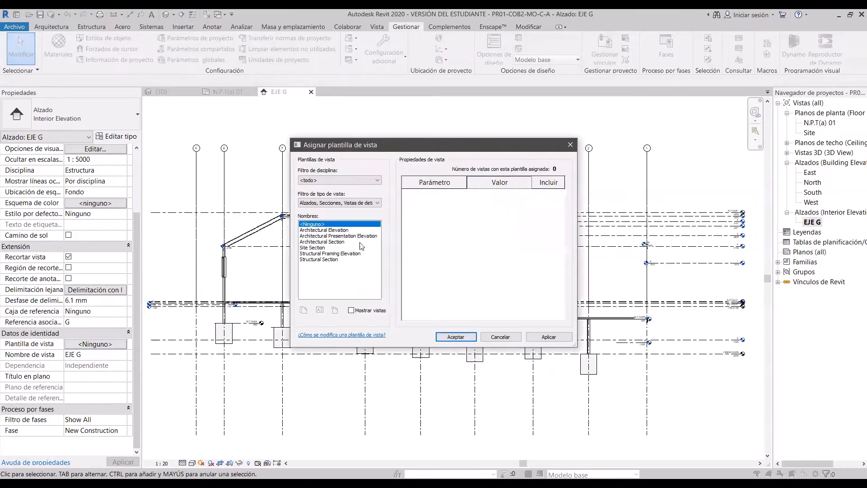
pyautogui.click(334, 230)
pyautogui.click(332, 259)
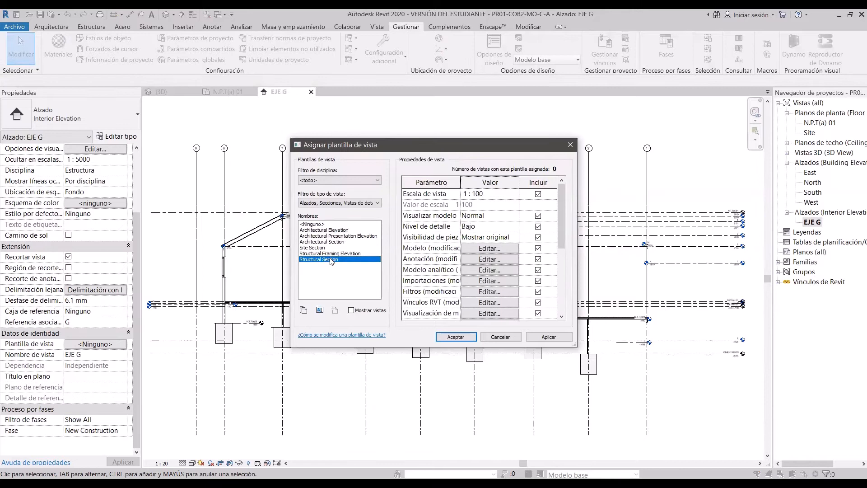
pyautogui.click(333, 230)
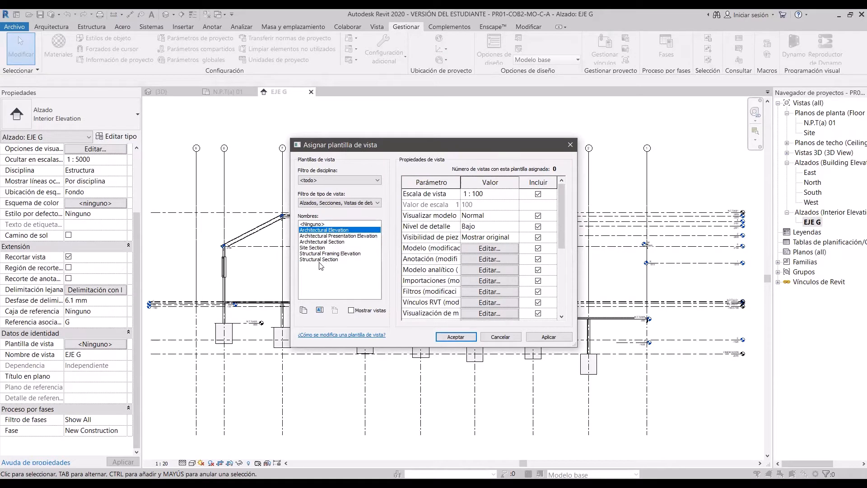
pyautogui.click(323, 261)
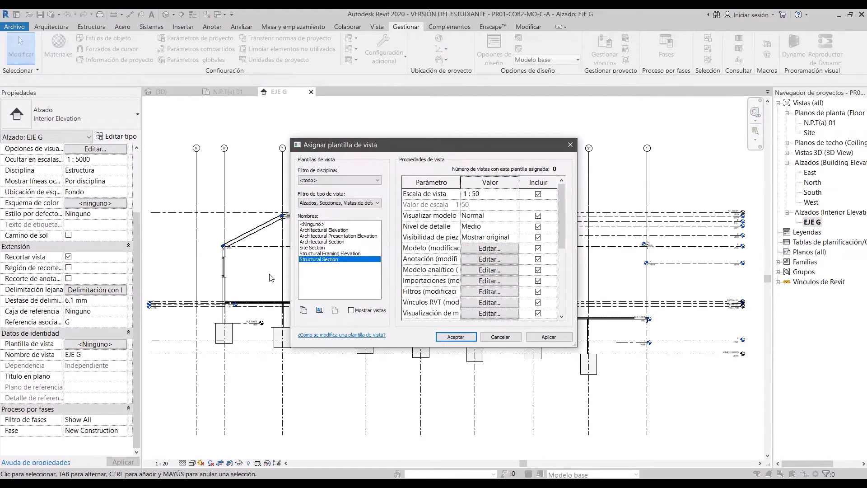
pyautogui.click(554, 337)
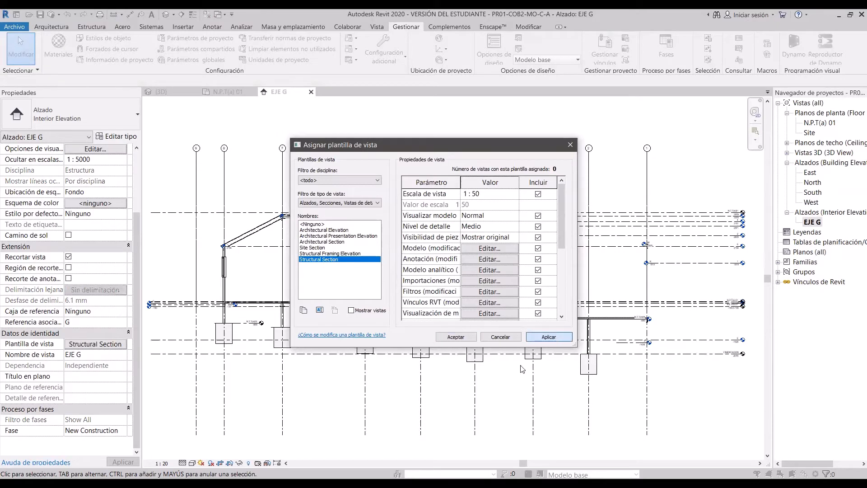
pyautogui.click(463, 339)
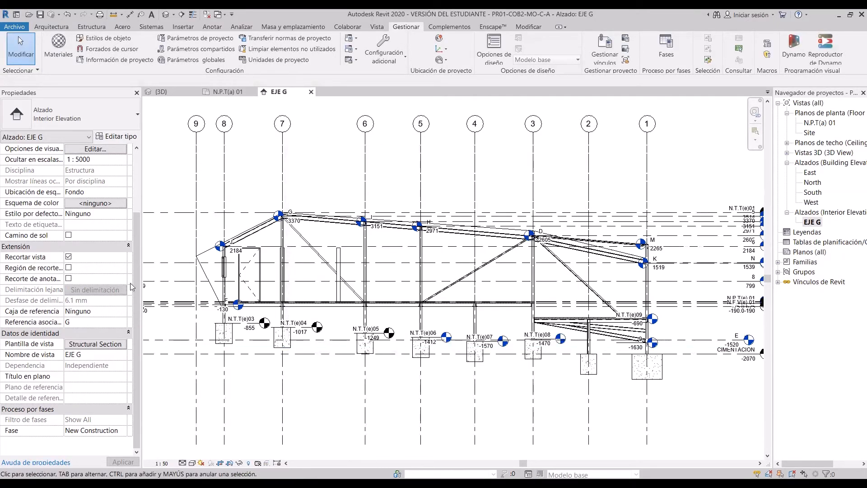
# Step: Detach the view template from the EJE G elevation by assigning <Ninguno>
pyautogui.click(108, 346)
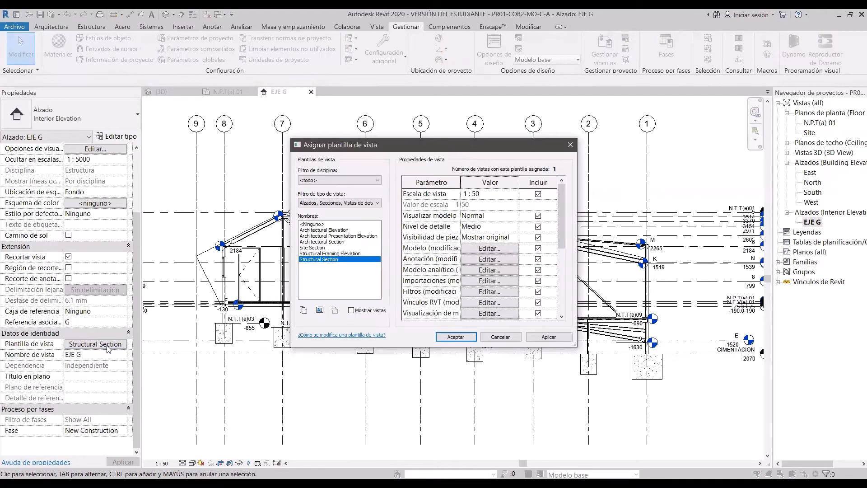
pyautogui.click(306, 224)
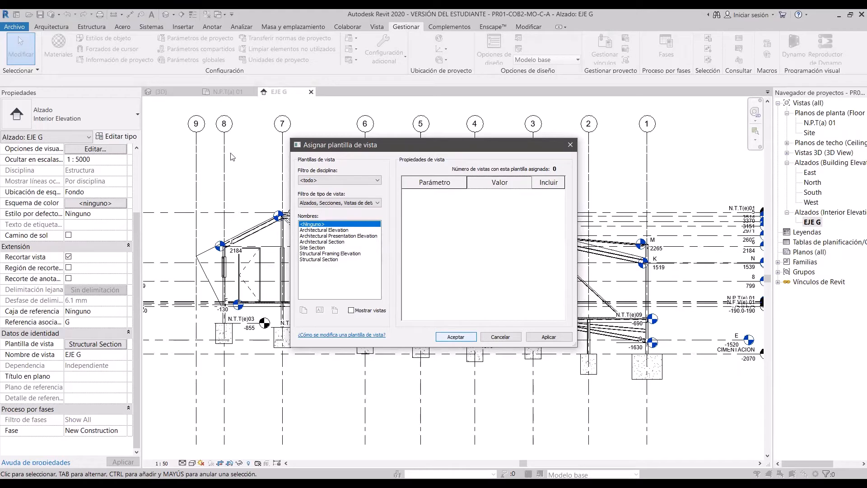
pyautogui.click(455, 337)
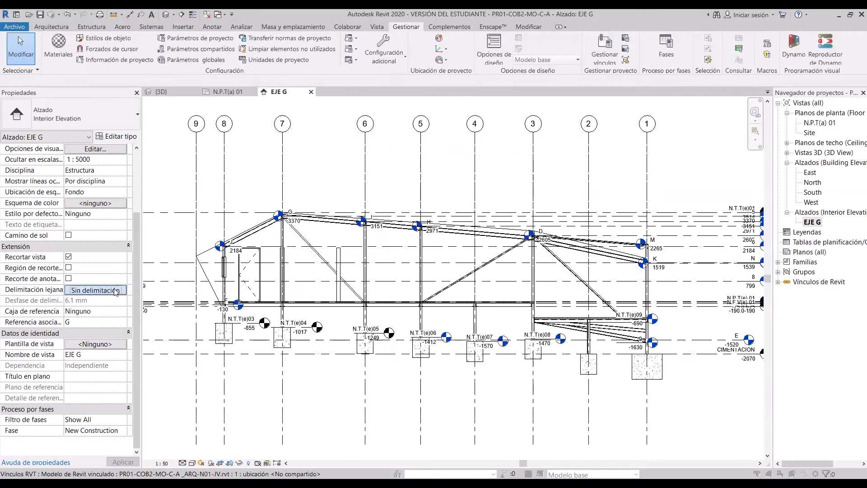
# Step: Set the elevation's far clipping to Delimitación con línea
pyautogui.click(116, 291)
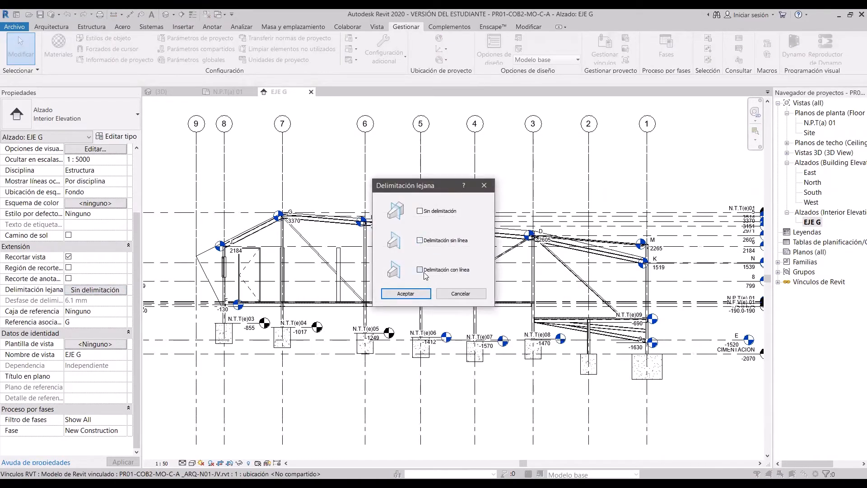
pyautogui.click(422, 270)
pyautogui.click(405, 294)
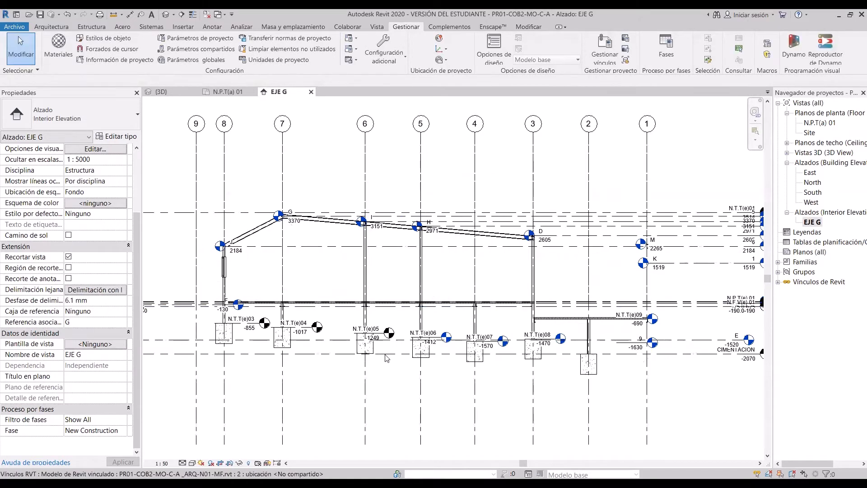
# Step: Check the clipped framing, level markers and foundations across the EJE G elevation, close up and as a whole
pyautogui.scroll(4, 537, 312)
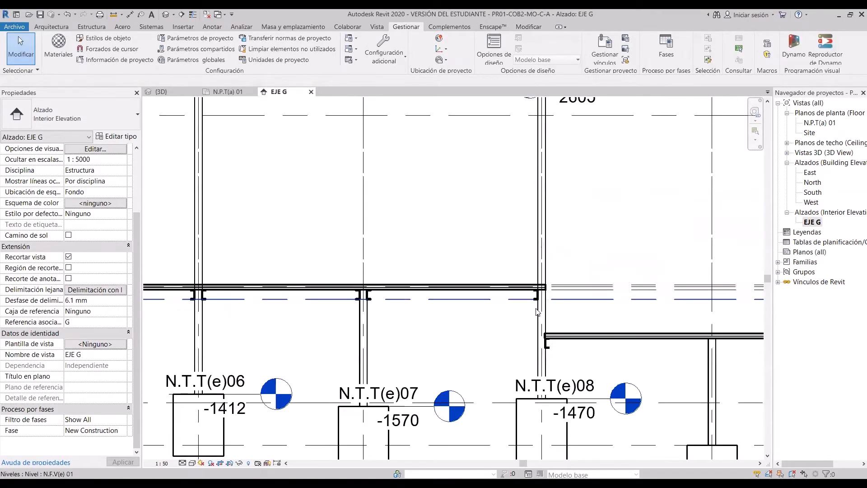
pyautogui.scroll(-4, 538, 311)
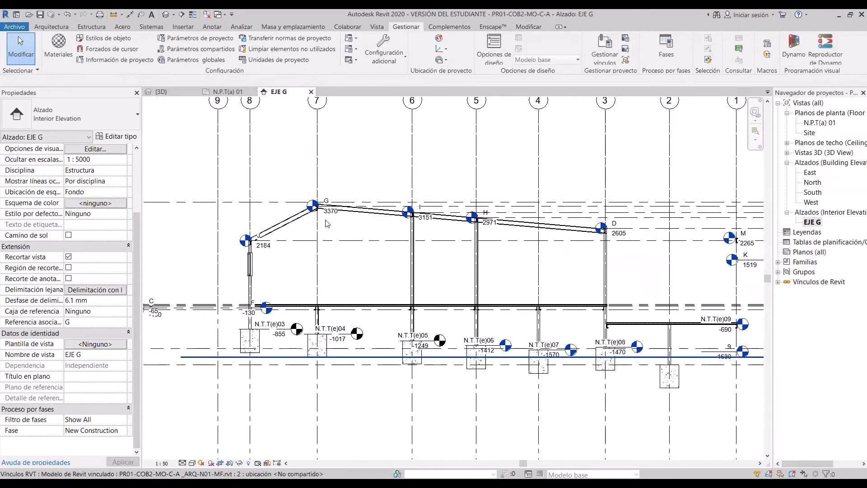
pyautogui.scroll(4, 178, 301)
pyautogui.scroll(-3, 384, 220)
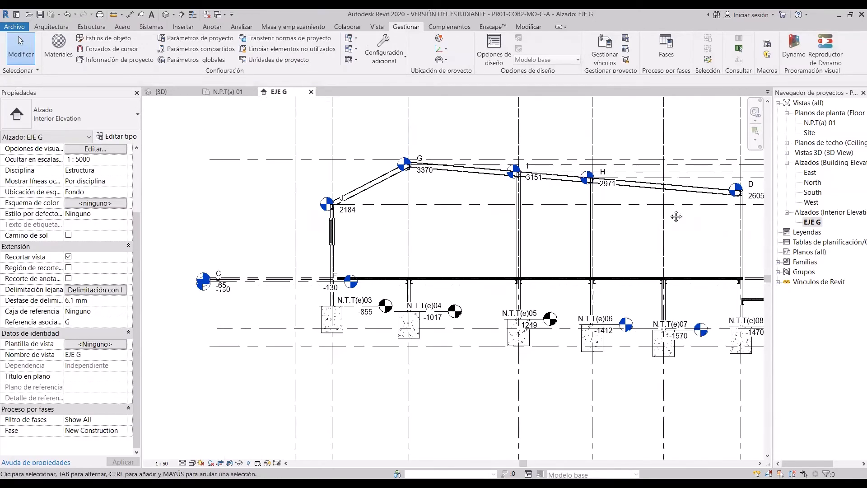
pyautogui.scroll(-3, 676, 216)
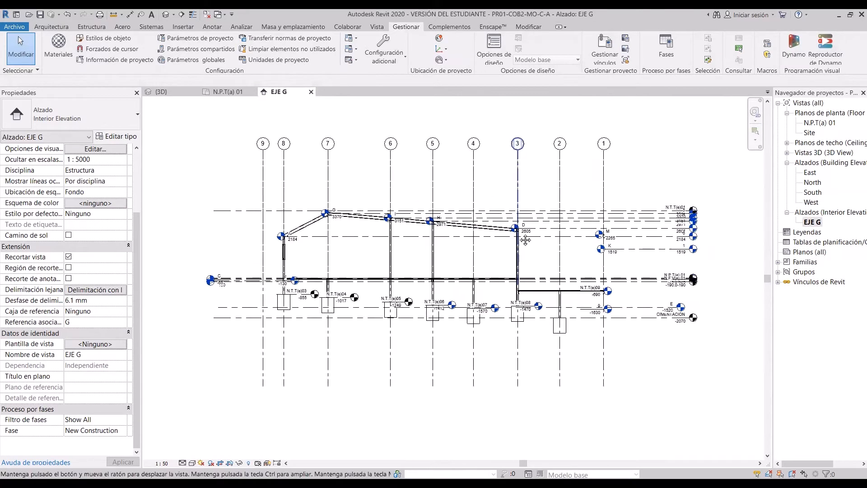
pyautogui.scroll(3, 485, 238)
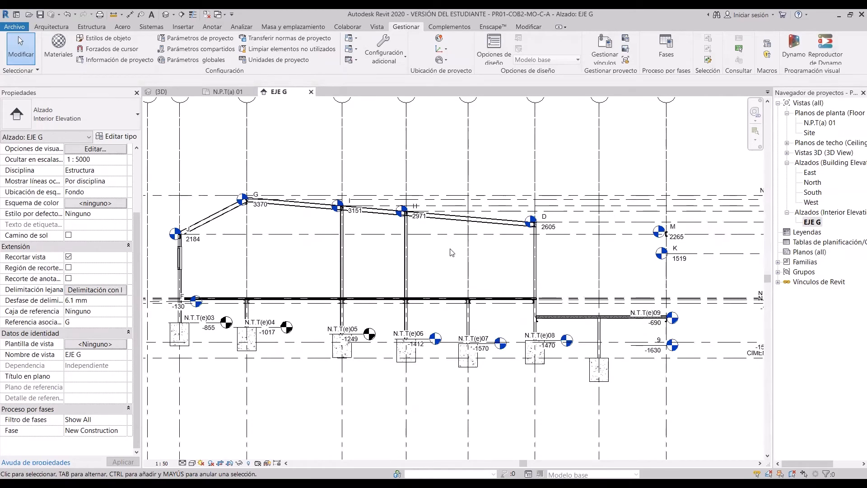
# Step: Examine the beam, column, slab and foundation joints along the EJE G elevation, together with its view properties
pyautogui.scroll(-2, 451, 252)
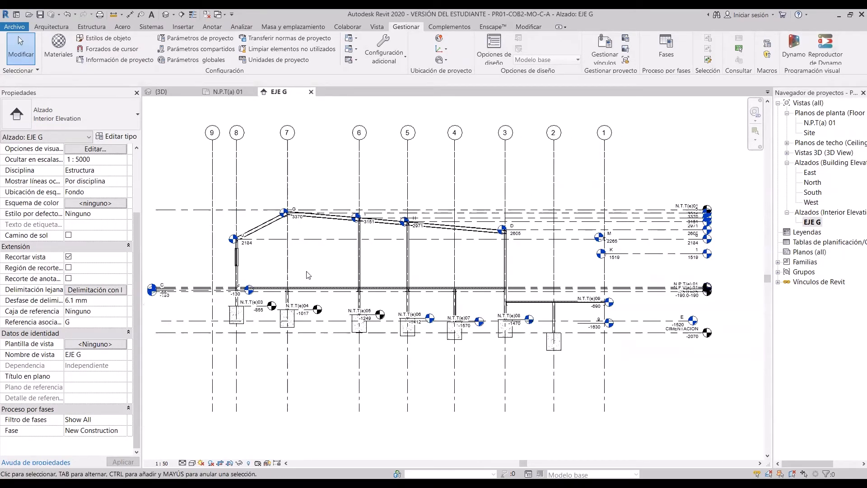
pyautogui.scroll(-1, 294, 267)
pyautogui.scroll(5, 222, 240)
pyautogui.scroll(-3, 221, 240)
pyautogui.moveTo(561, 281); pyautogui.dragTo(558, 279, button='middle')
pyautogui.scroll(5, 452, 302)
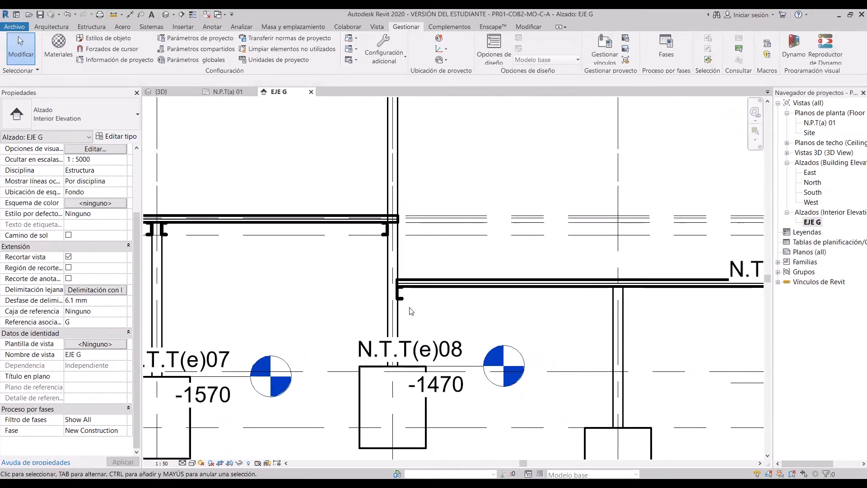
pyautogui.scroll(-6, 411, 311)
pyautogui.moveTo(498, 288); pyautogui.dragTo(490, 291, button='middle')
pyautogui.scroll(3, 92, 298)
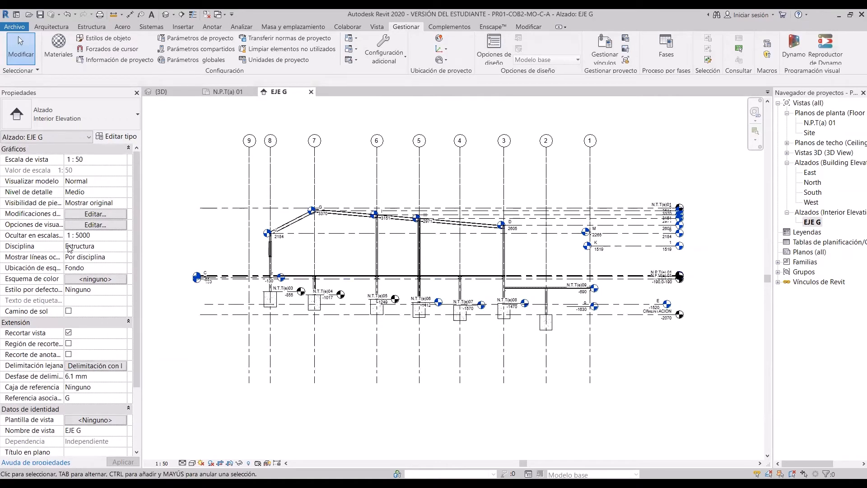
pyautogui.scroll(-3, 70, 306)
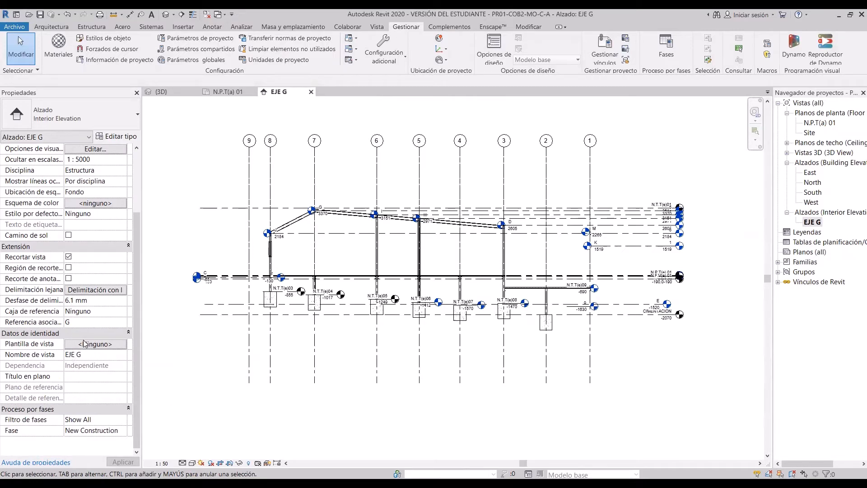
pyautogui.scroll(3, 90, 351)
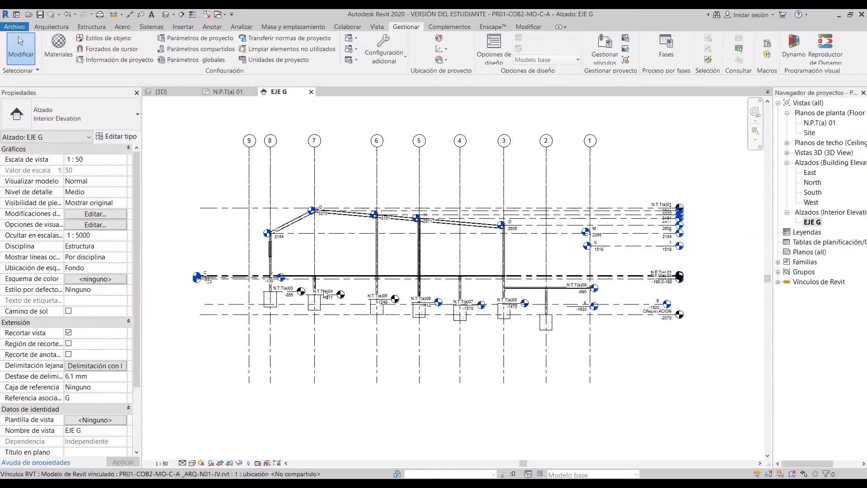
pyautogui.scroll(2, 279, 260)
pyautogui.scroll(2, 227, 251)
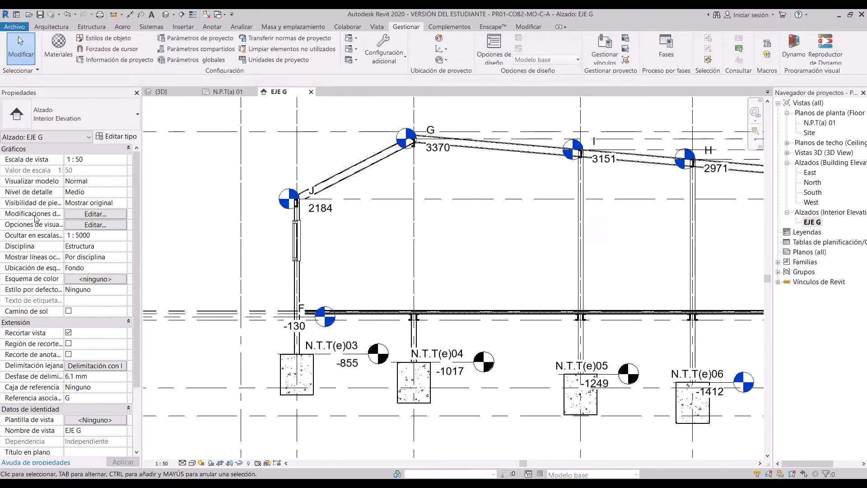
# Step: Open the EJE G elevation's visibility/graphics overrides and review the model categories of all disciplines
pyautogui.click(100, 215)
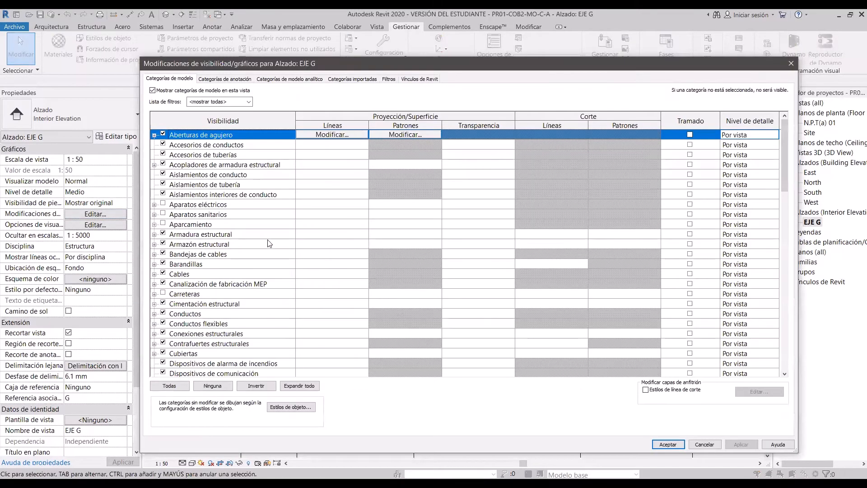
pyautogui.click(222, 102)
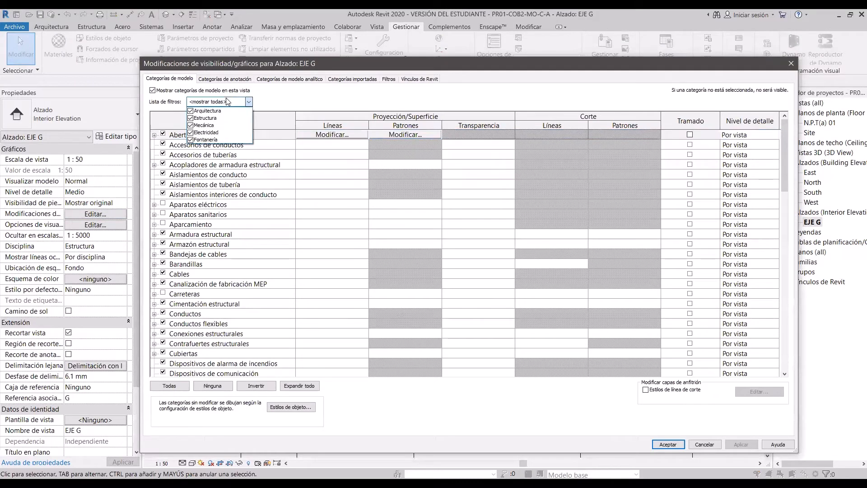
pyautogui.click(340, 104)
pyautogui.scroll(-8, 214, 162)
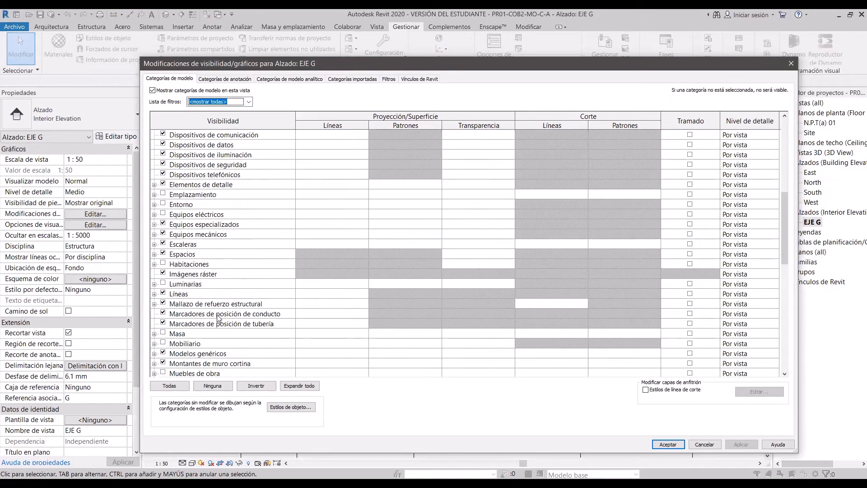
pyautogui.scroll(-12, 217, 317)
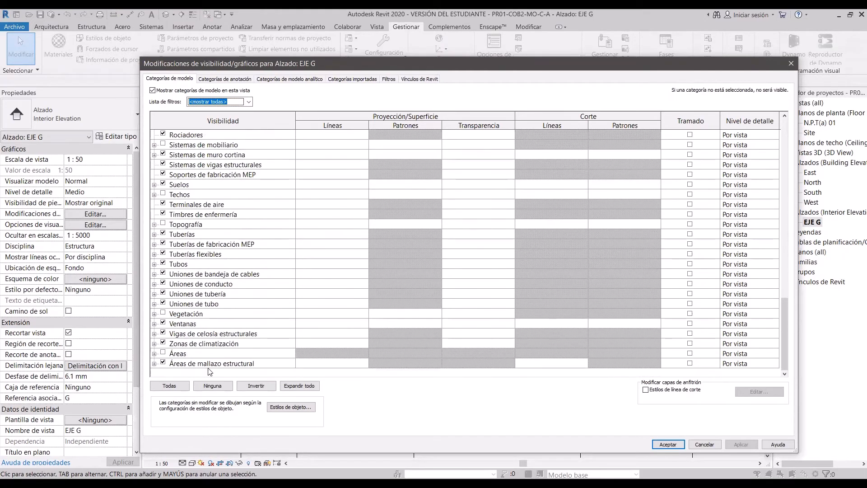
pyautogui.scroll(12, 199, 344)
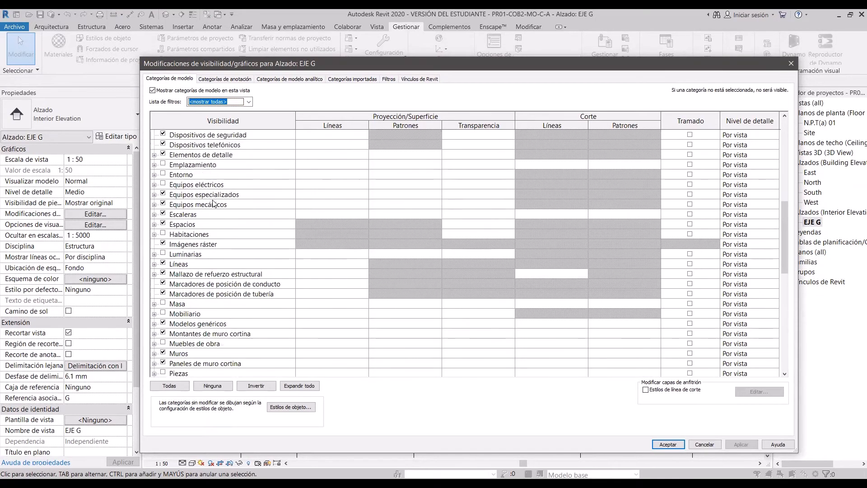
pyautogui.scroll(9, 214, 203)
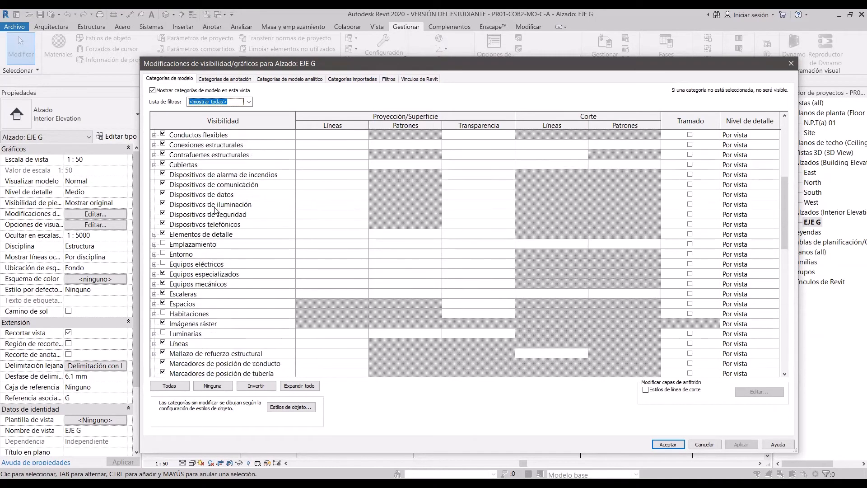
# Step: Filter the model category list to Arquitectura only, excluding Estructura, Mecánica, Electricidad and Fontanería
pyautogui.click(250, 101)
pyautogui.click(191, 118)
pyautogui.click(190, 125)
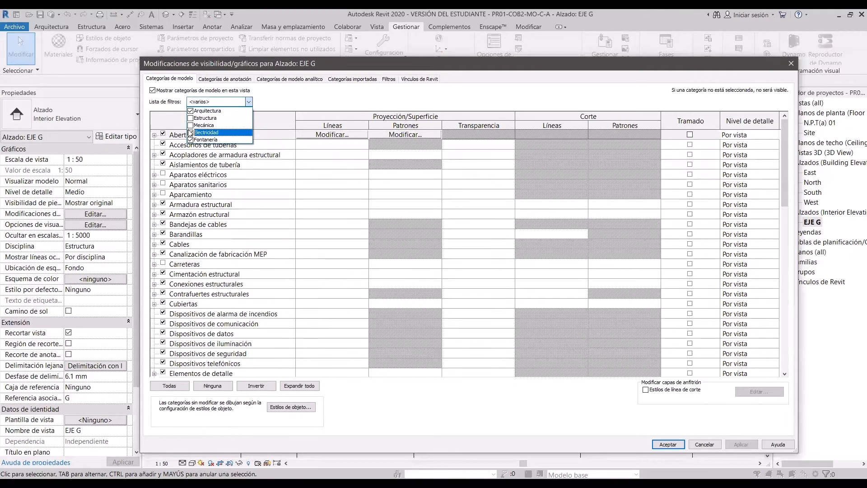
pyautogui.click(190, 133)
pyautogui.click(190, 140)
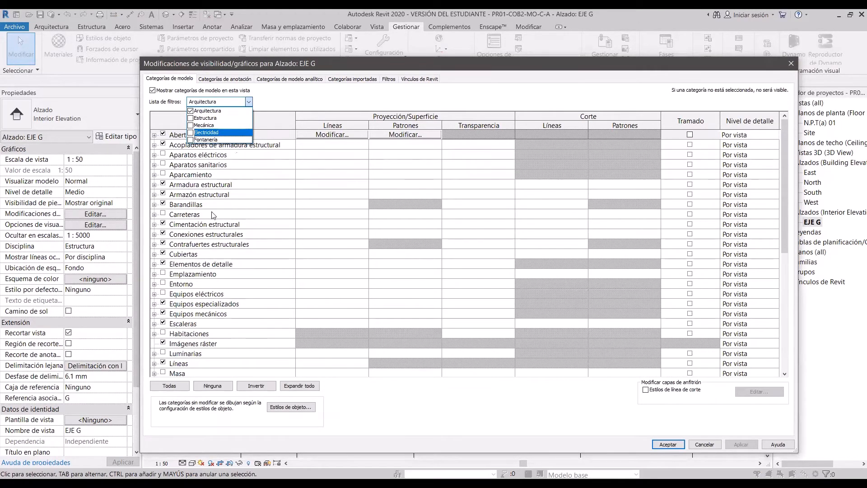
pyautogui.click(332, 95)
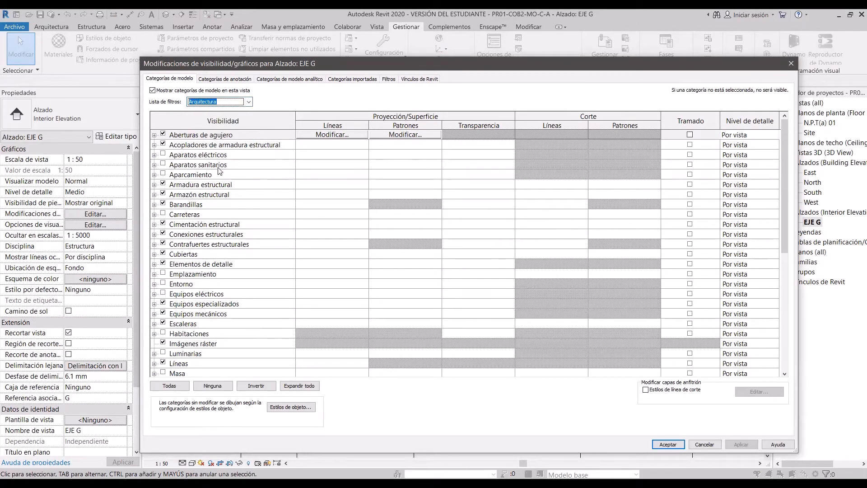
# Step: Hide the Ventanas category in the EJE G elevation and apply the visibility overrides
pyautogui.scroll(-7, 218, 171)
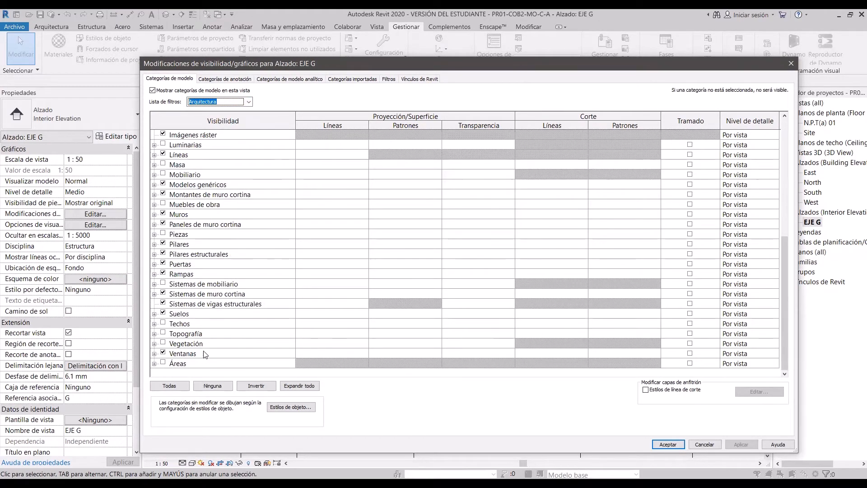
pyautogui.click(163, 353)
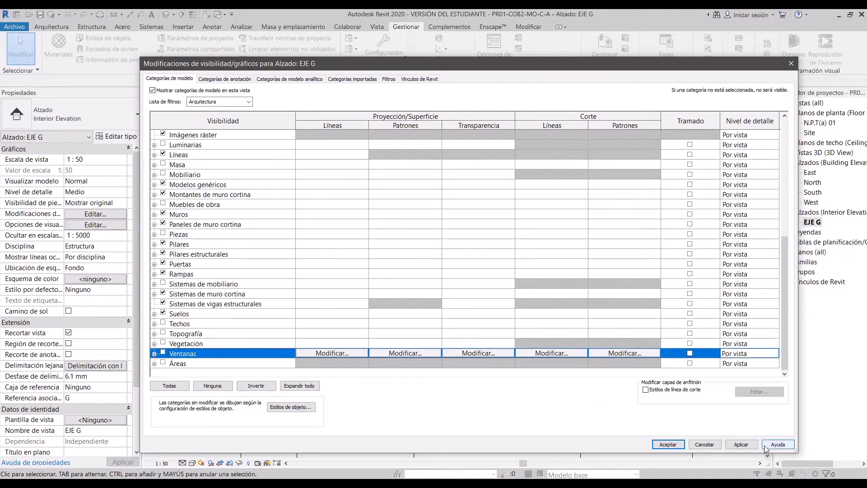
pyautogui.click(740, 444)
pyautogui.click(667, 443)
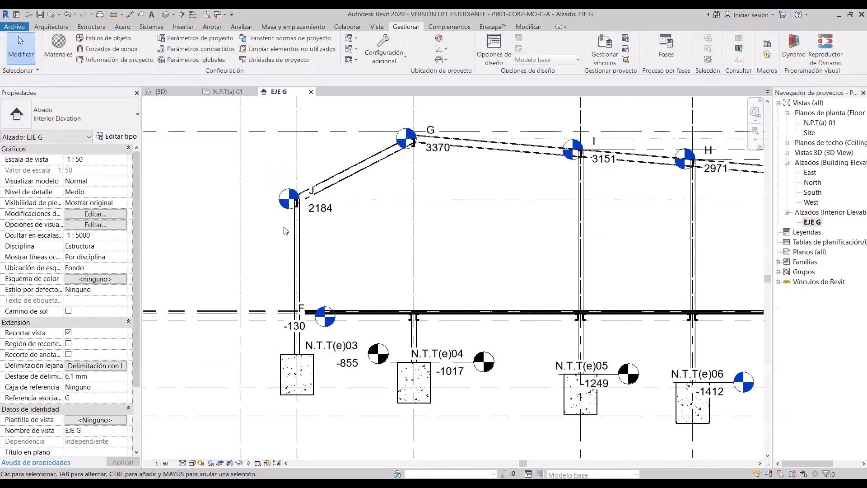
# Step: Inspect the EJE G elevation's slabs, roof beams, columns and level markers for remaining architectural elements, close up and as a whole
pyautogui.moveTo(654, 269); pyautogui.dragTo(527, 263, button='middle')
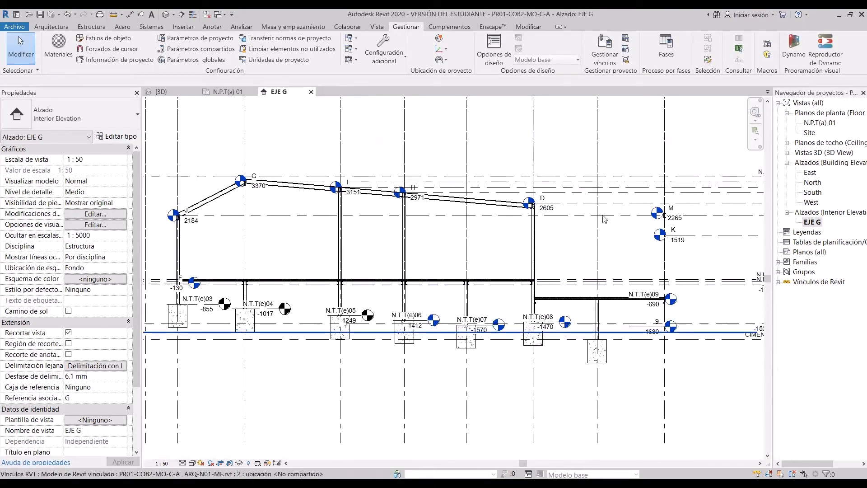
pyautogui.scroll(6, 538, 289)
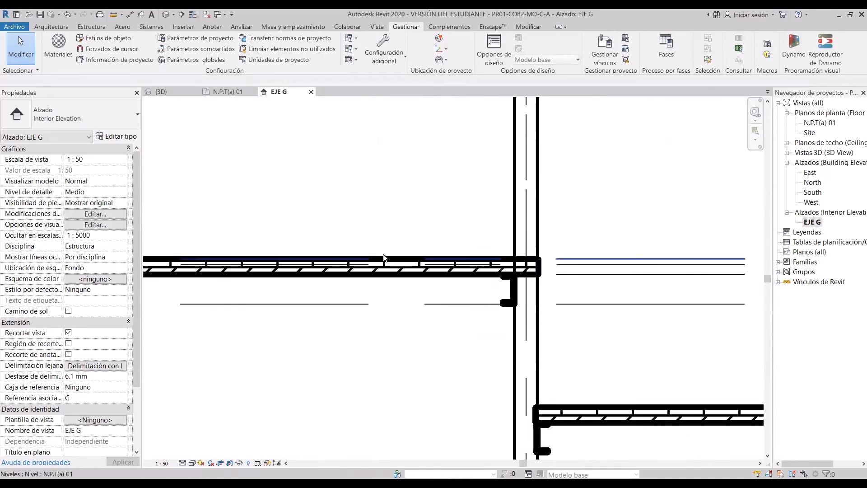
pyautogui.scroll(-7, 383, 258)
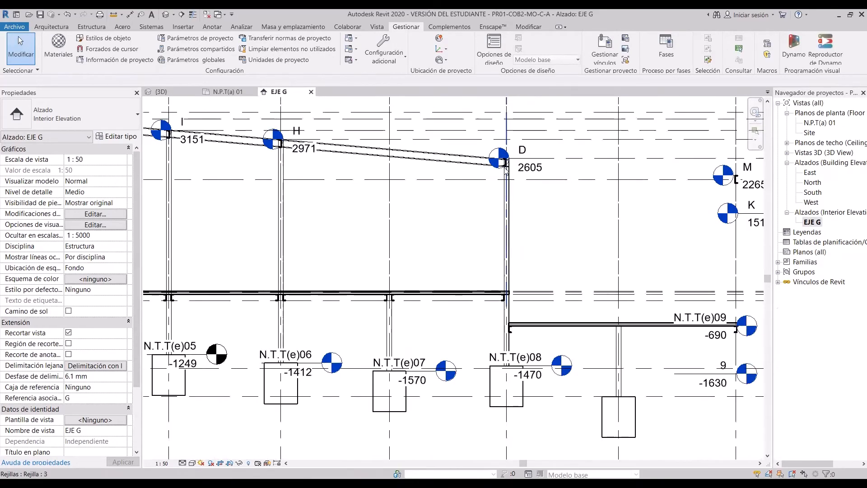
pyautogui.scroll(4, 505, 170)
pyautogui.moveTo(519, 188); pyautogui.dragTo(692, 242, button='middle')
pyautogui.scroll(-3, 687, 233)
pyautogui.scroll(5, 425, 203)
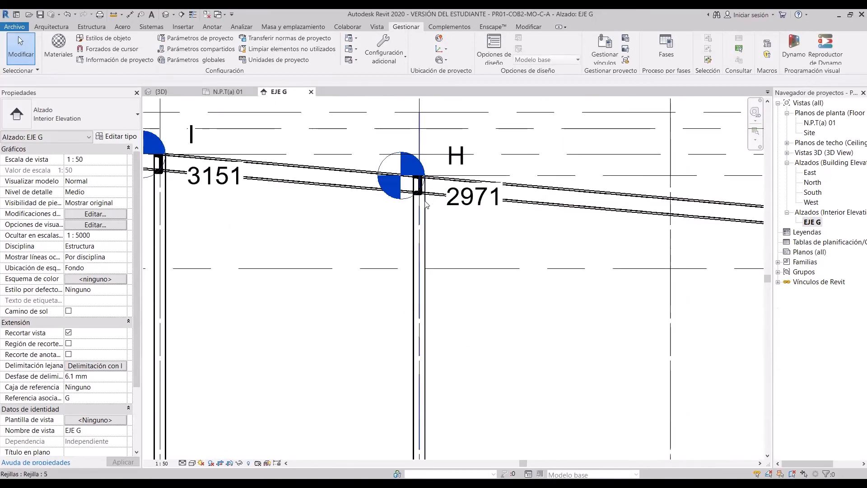
pyautogui.scroll(-3, 476, 179)
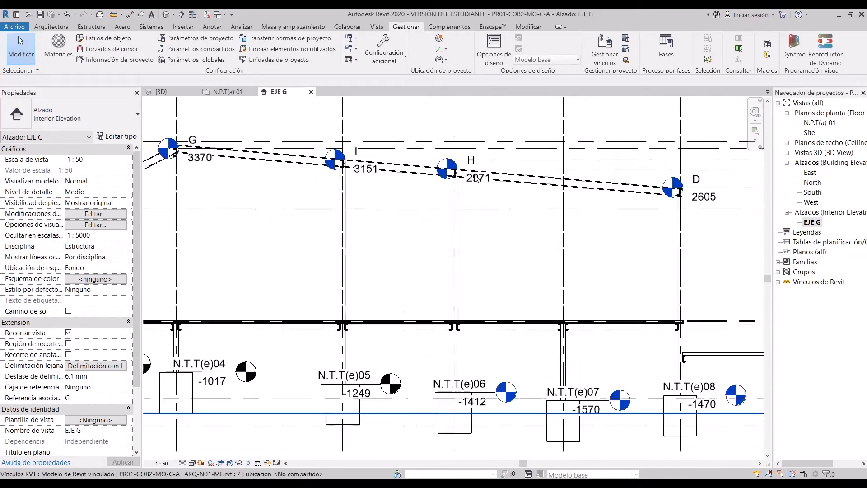
pyautogui.scroll(5, 450, 322)
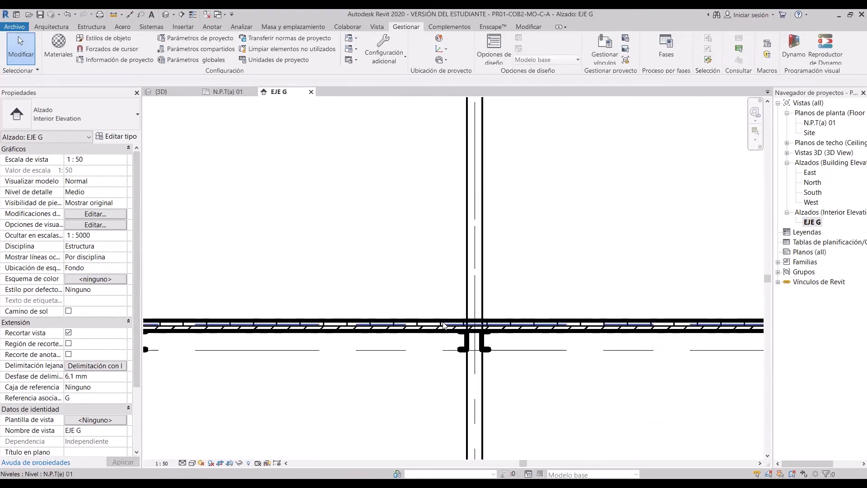
pyautogui.scroll(-5, 443, 325)
pyautogui.scroll(5, 286, 292)
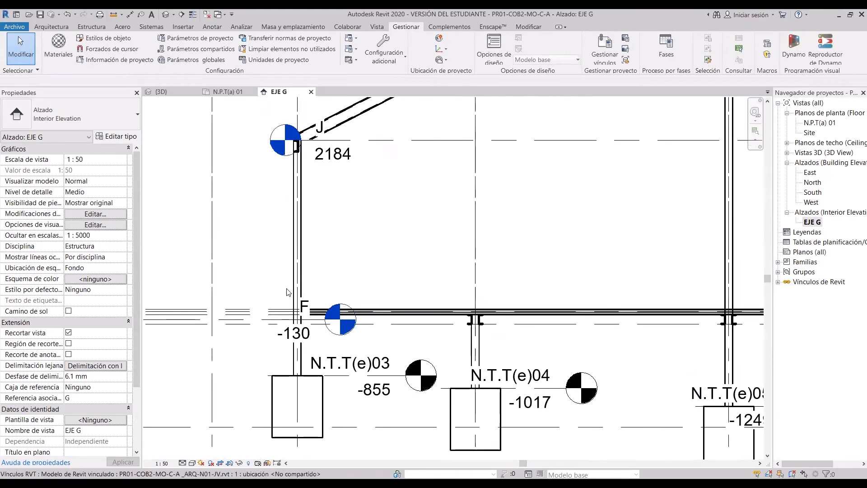
pyautogui.scroll(3, 345, 339)
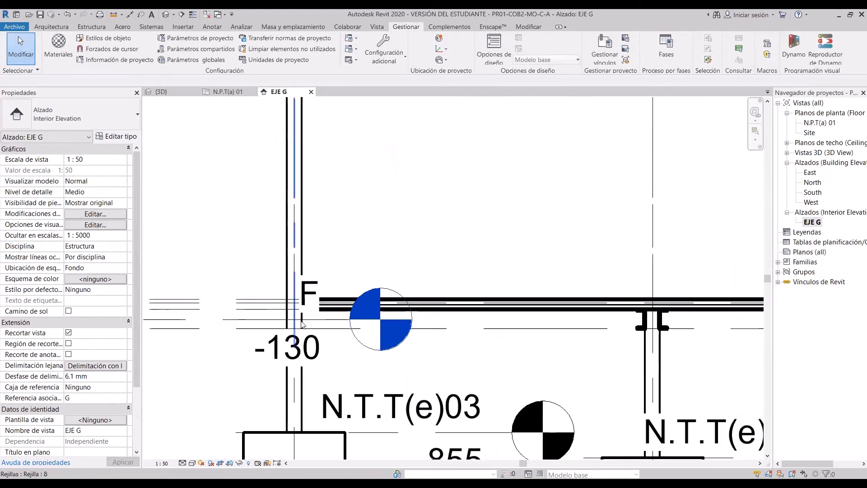
# Step: In the EJE G visibility overrides, hide the Barandillas, Cubiertas and Aberturas de agujero categories from the Arquitectura list
pyautogui.click(99, 217)
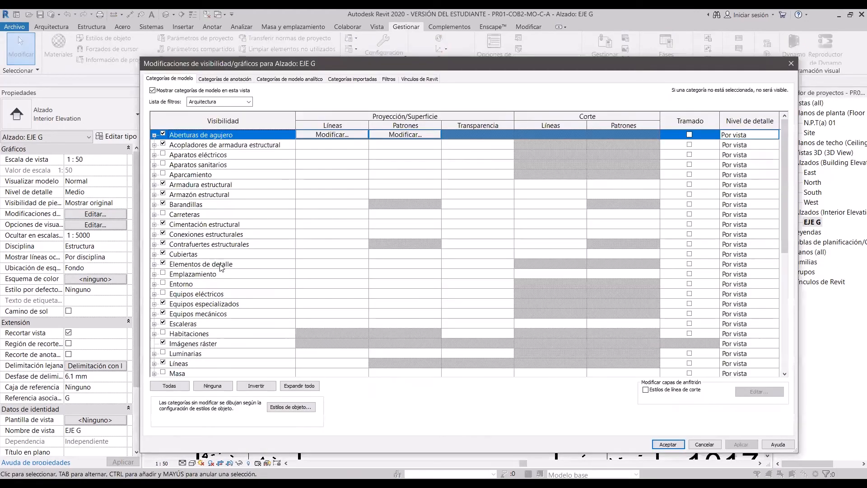
pyautogui.click(245, 102)
pyautogui.click(211, 110)
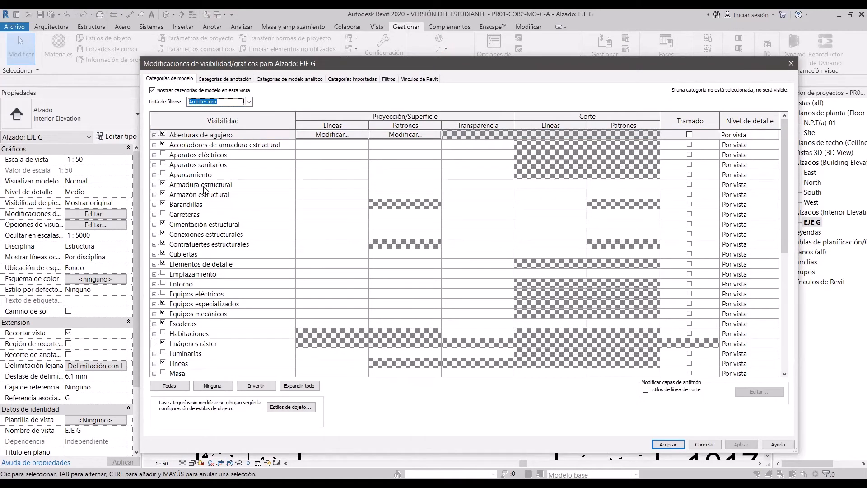
pyautogui.click(163, 204)
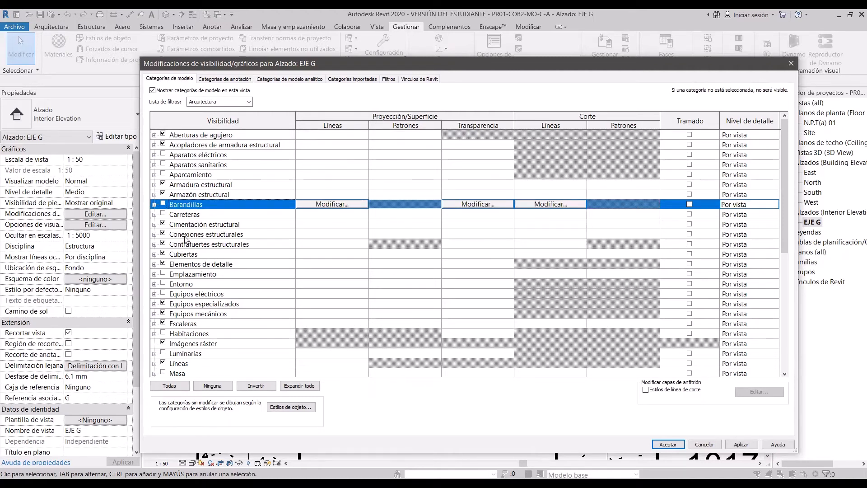
pyautogui.click(163, 253)
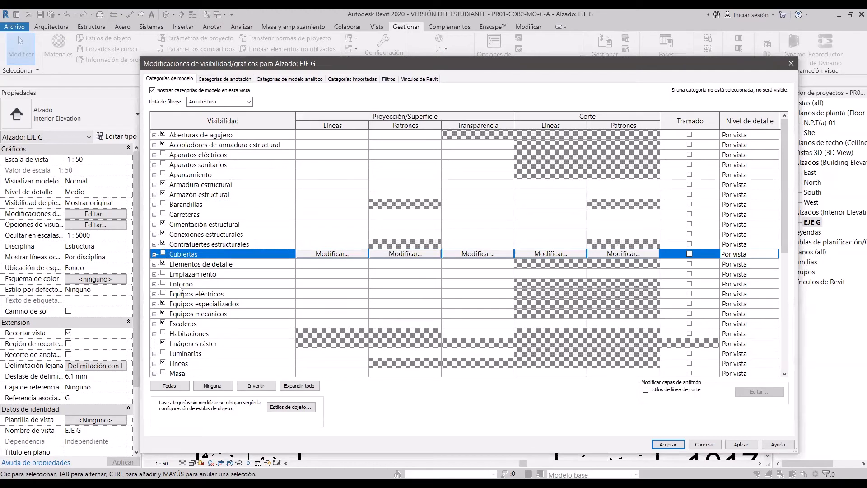
pyautogui.click(164, 134)
# Step: Hide the Suelos, Sistemas de muro cortina, Rampas, Puertas, Paneles de muro cortina and Muros categories in the EJE G visibility overrides
pyautogui.scroll(-2, 195, 181)
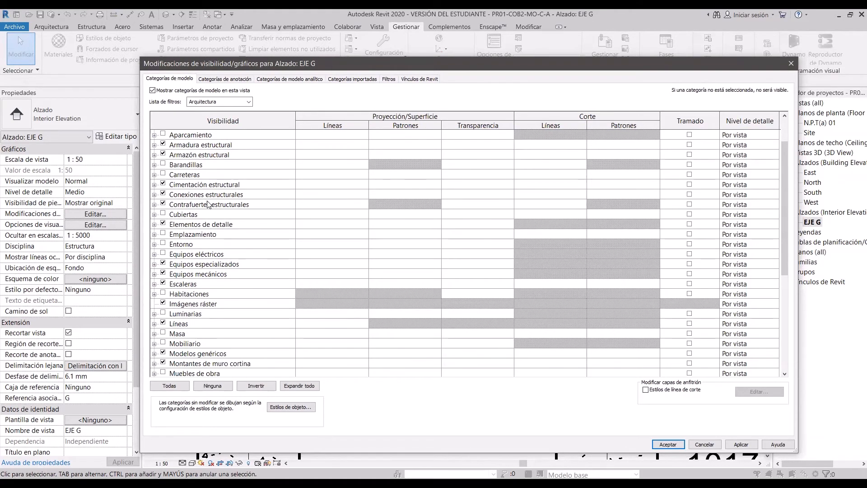
pyautogui.scroll(-6, 208, 204)
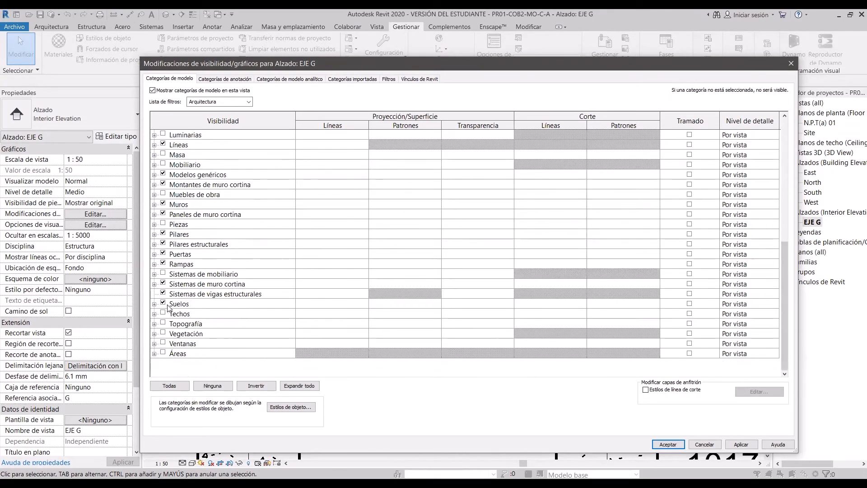
pyautogui.click(163, 304)
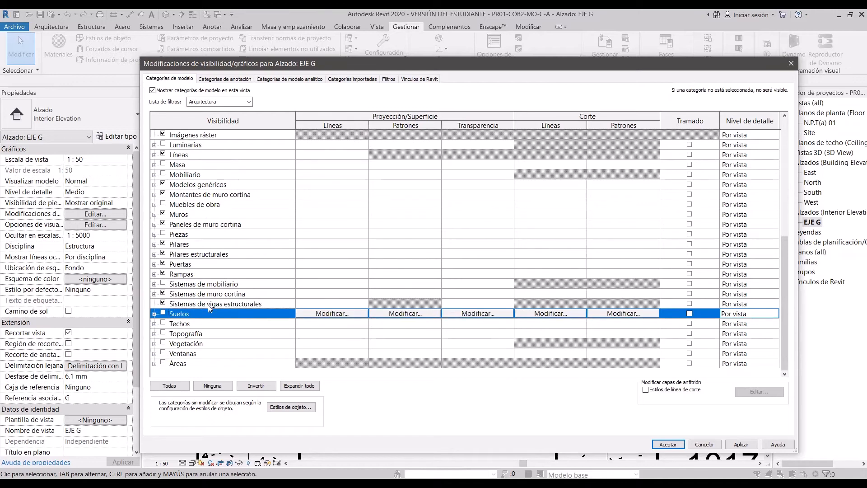
pyautogui.click(163, 294)
pyautogui.click(163, 273)
pyautogui.click(164, 264)
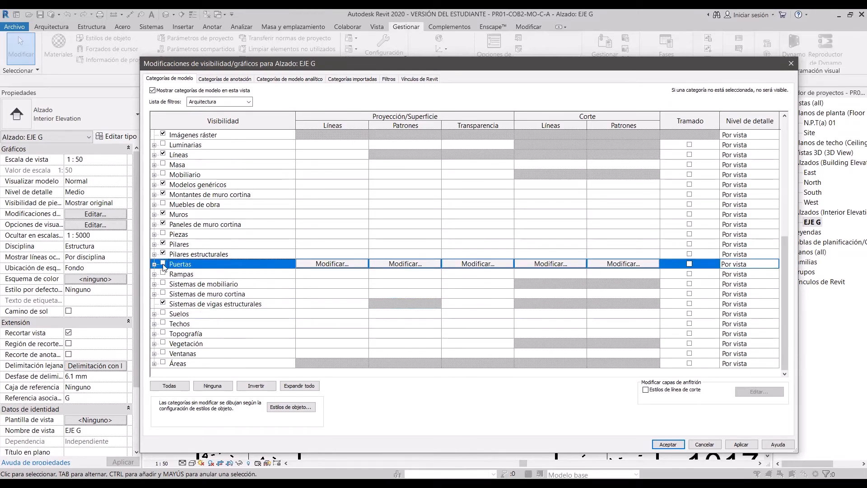
pyautogui.click(163, 224)
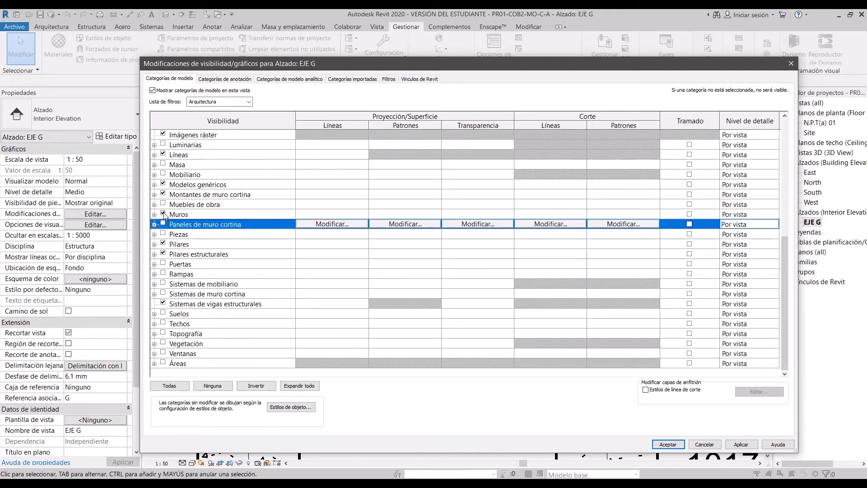
pyautogui.click(163, 214)
# Step: Hide the Líneas, Imágenes ráster, Escaleras, Equipos mecánicos and Equipos especializados categories, and apply the visibility overrides to EJE G
pyautogui.scroll(1, 164, 216)
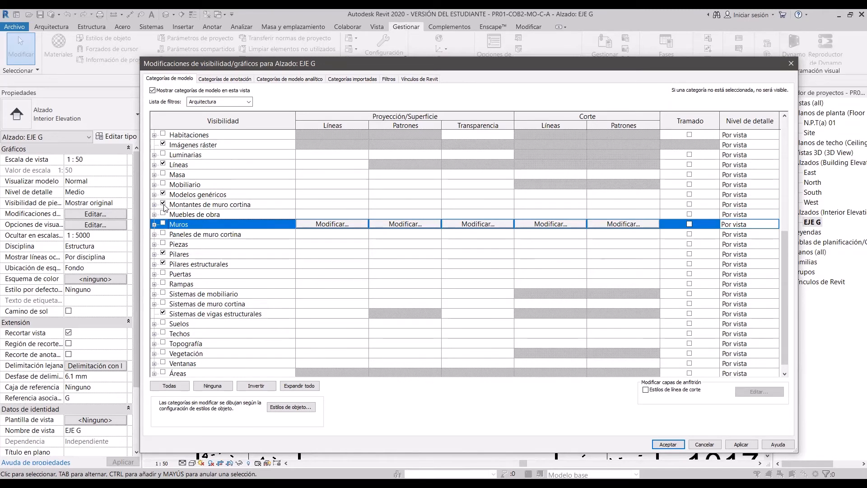
pyautogui.scroll(1, 165, 208)
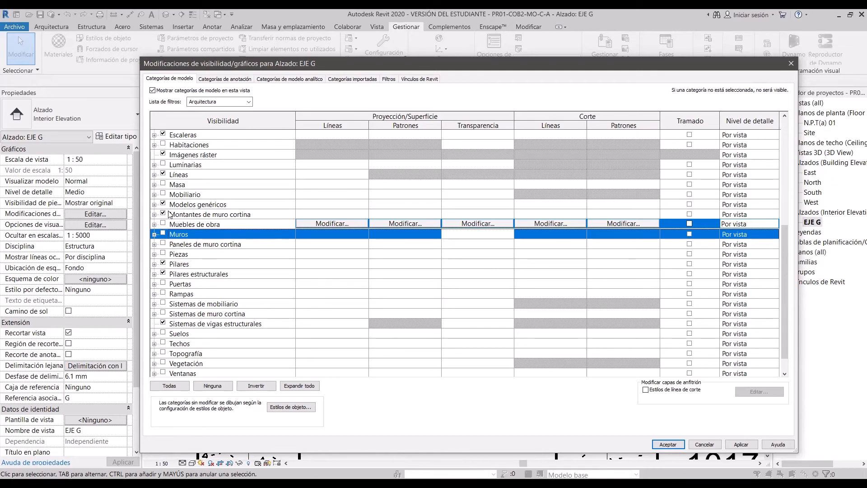
pyautogui.scroll(1, 170, 214)
pyautogui.click(163, 185)
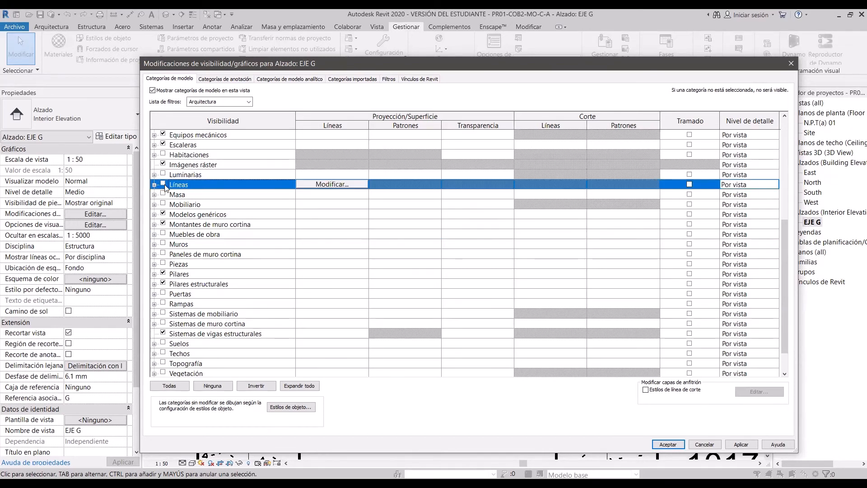
pyautogui.scroll(2, 164, 186)
pyautogui.click(163, 185)
pyautogui.click(163, 165)
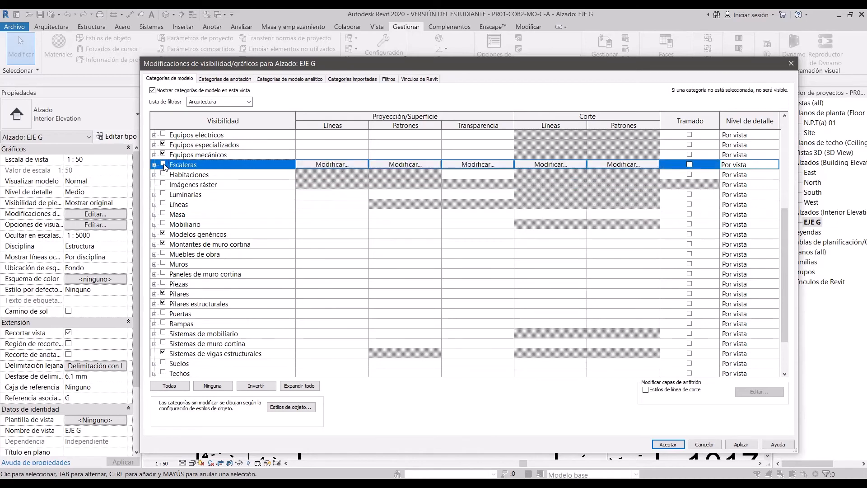
pyautogui.click(163, 154)
pyautogui.click(163, 145)
pyautogui.scroll(7, 199, 239)
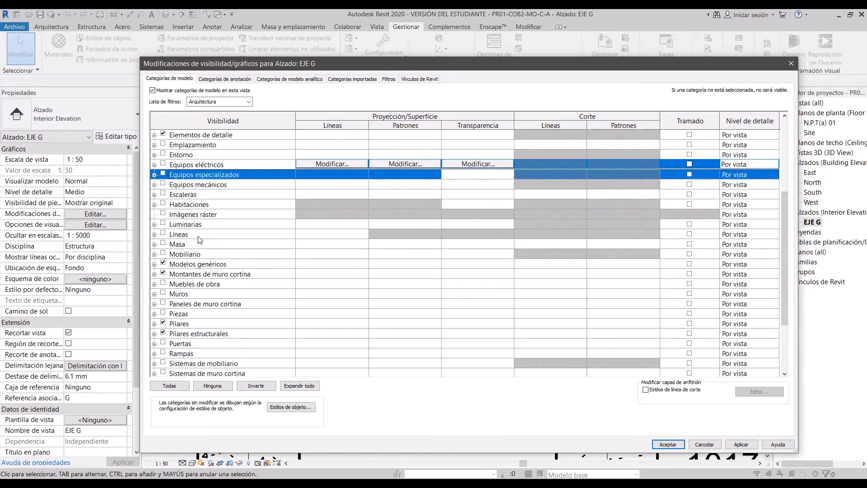
pyautogui.scroll(6, 198, 244)
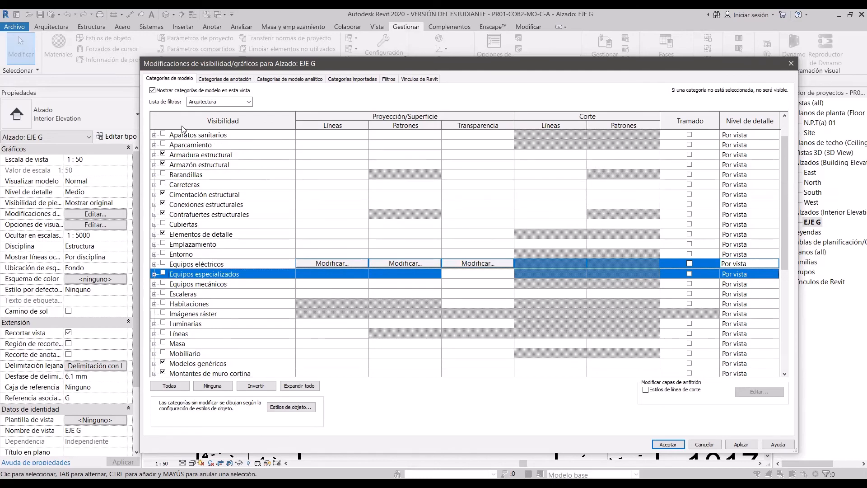
pyautogui.click(741, 444)
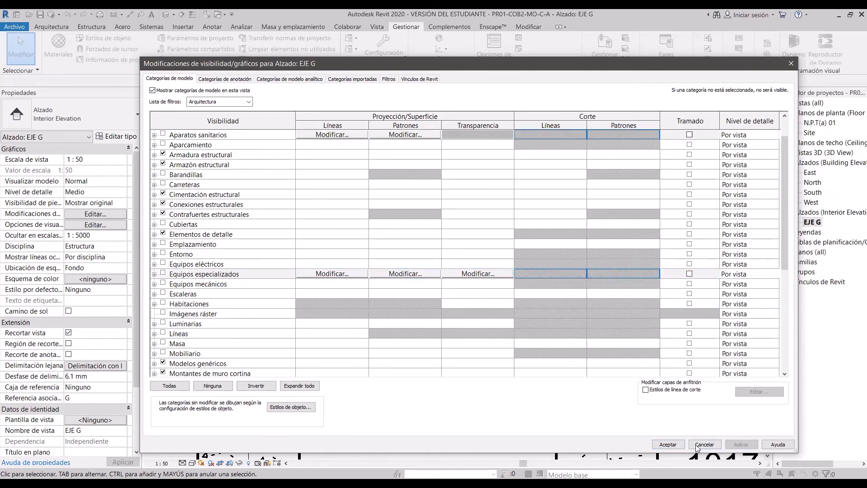
pyautogui.click(676, 445)
# Step: Review the EJE G elevation's columns, footings, roof beams and floor-level framing, close up and across all grids, for leftover architectural elements
pyautogui.scroll(-5, 444, 316)
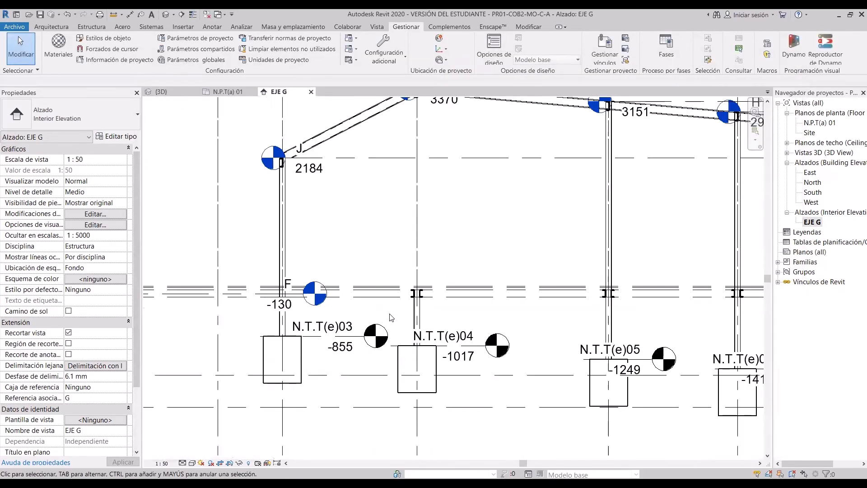
pyautogui.moveTo(614, 300)
pyautogui.mouseDown(button='middle')
pyautogui.moveTo(460, 301)
pyautogui.moveTo(514, 307)
pyautogui.mouseUp(button='middle')
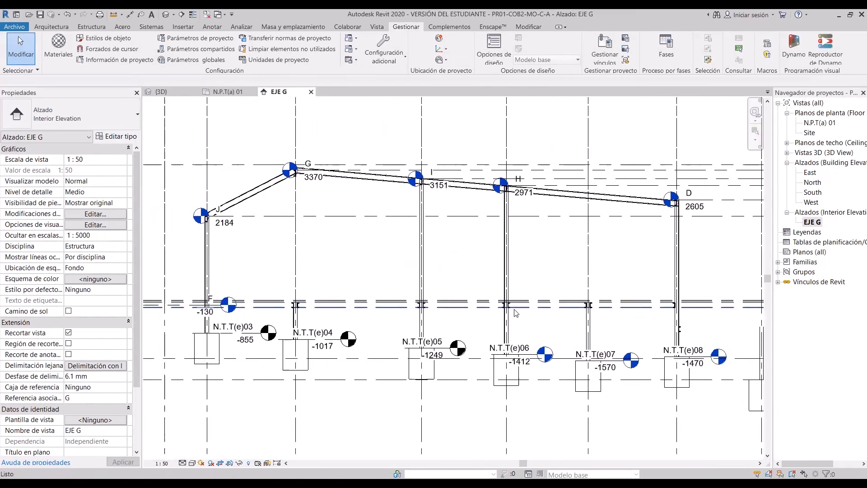
pyautogui.scroll(6, 434, 309)
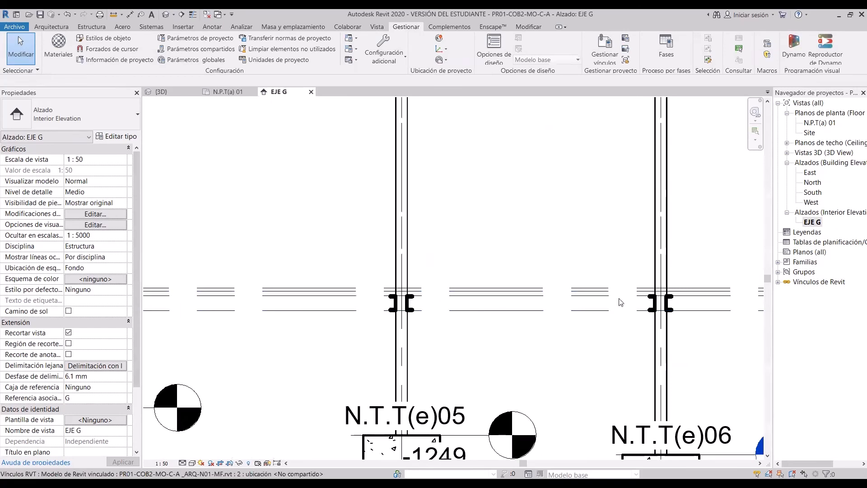
pyautogui.scroll(-6, 568, 316)
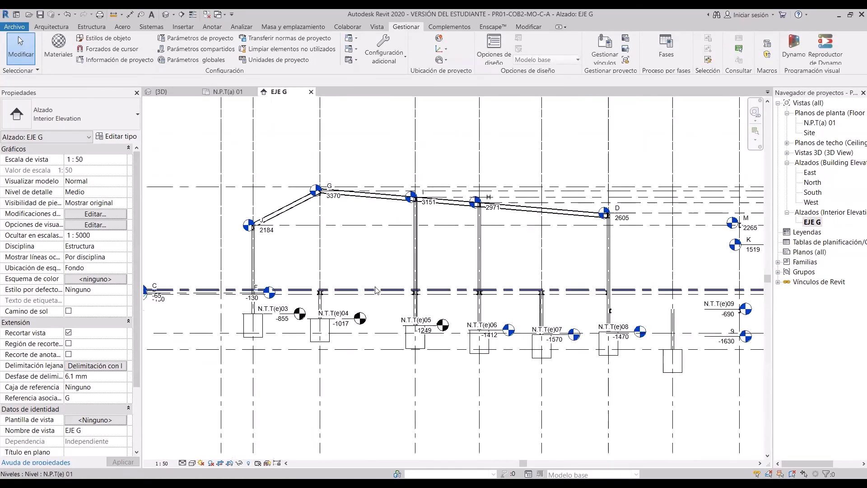
pyautogui.scroll(-3, 525, 270)
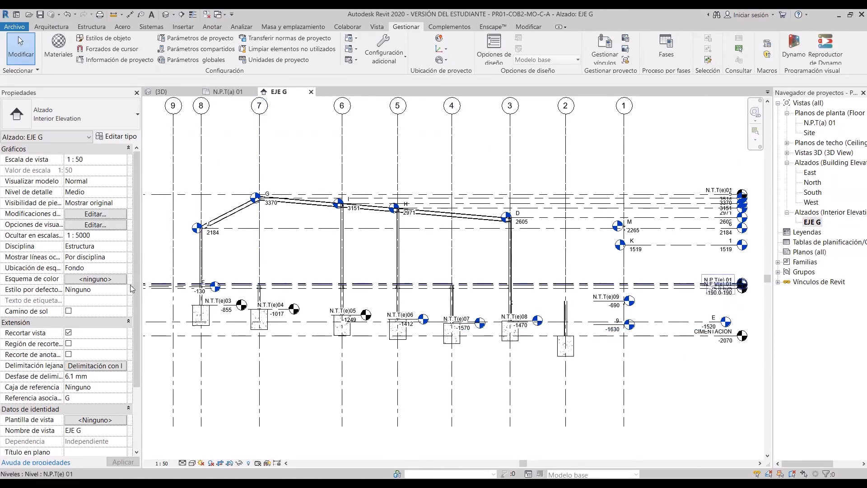
pyautogui.moveTo(406, 376); pyautogui.dragTo(399, 382, button='middle')
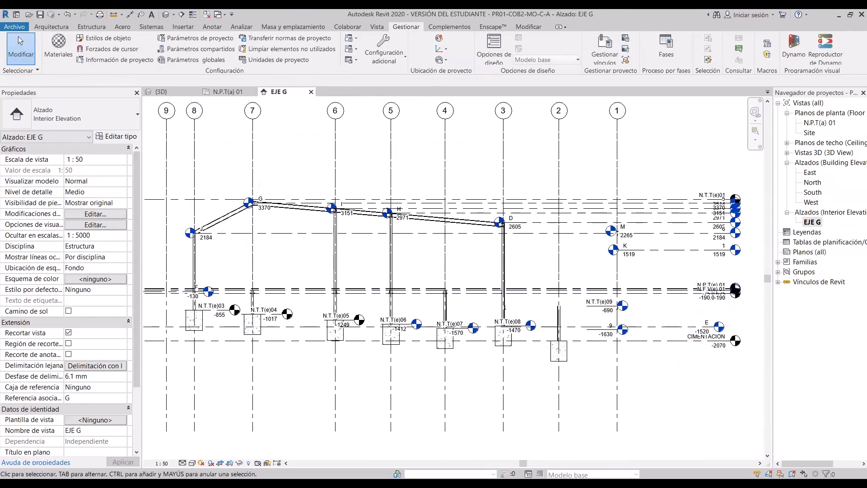